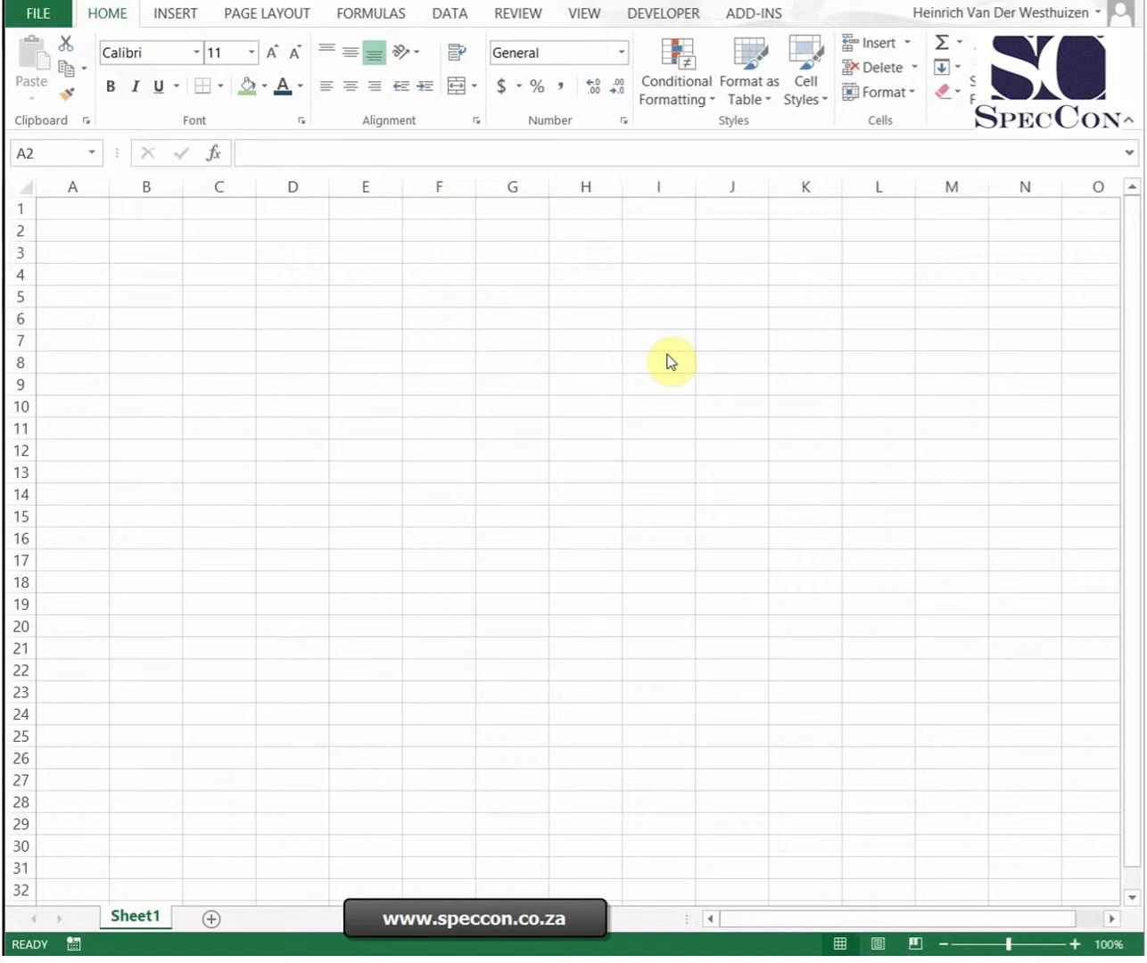
# Start an IF formula in A2 and view its arguments, then cancel it
pyautogui.click(351, 257)
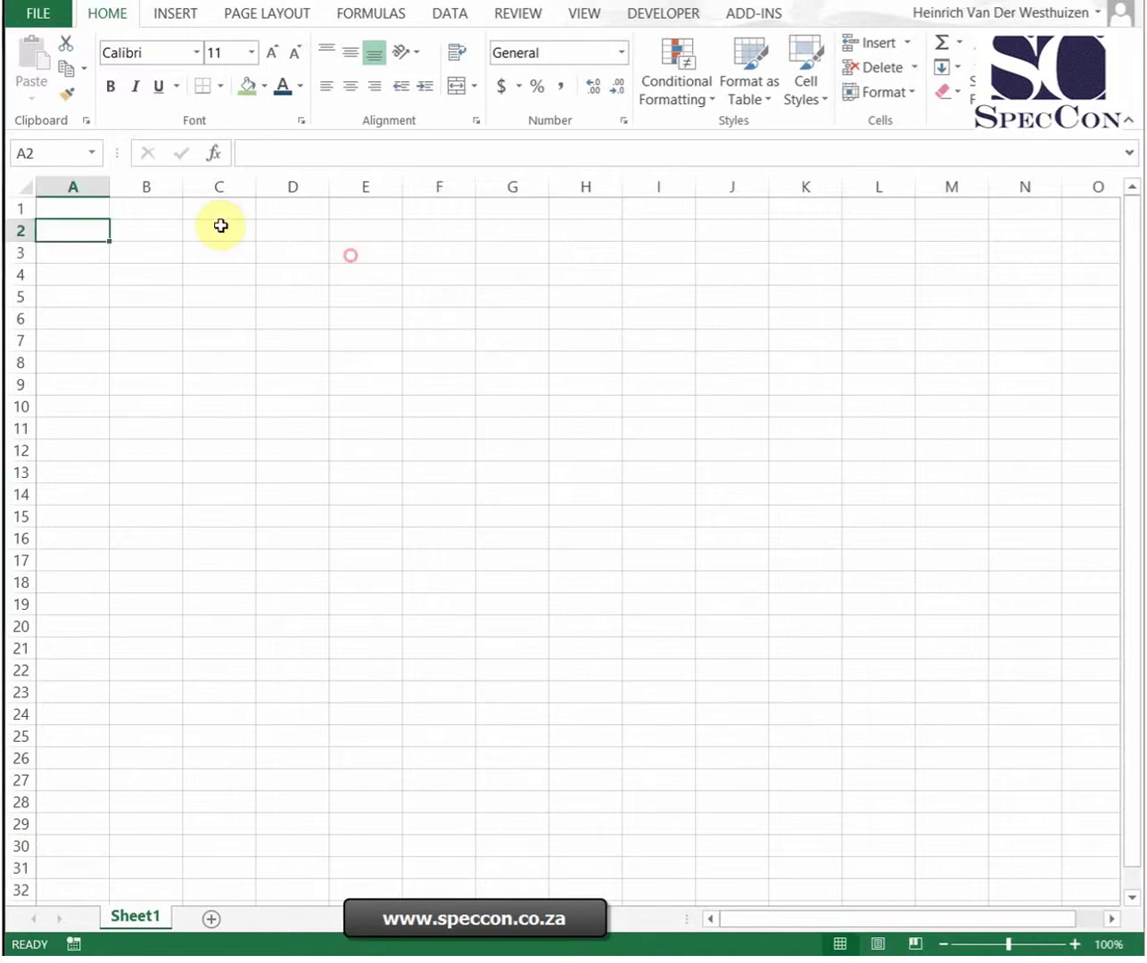
pyautogui.write('=if(')
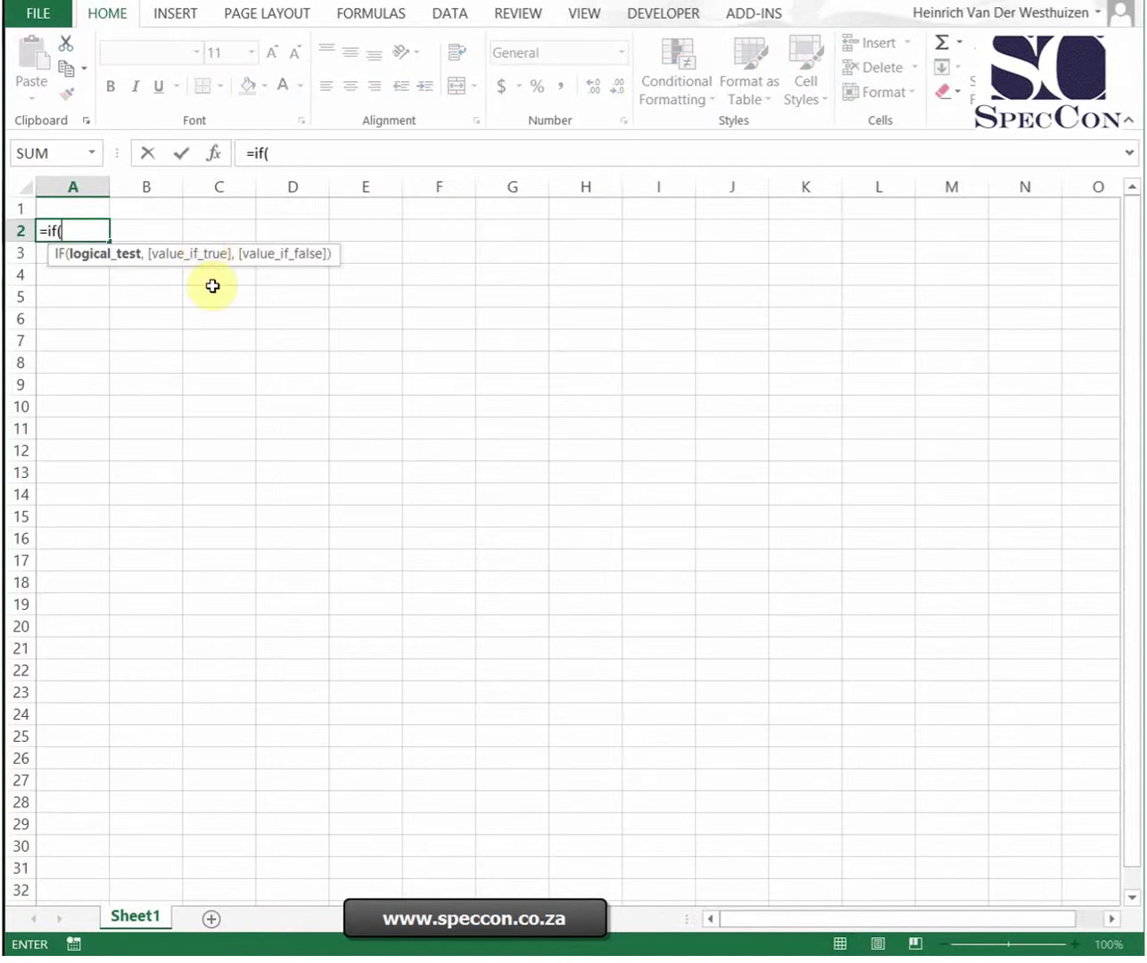
pyautogui.click(213, 153)
pyautogui.moveTo(520, 169); pyautogui.dragTo(428, 325)
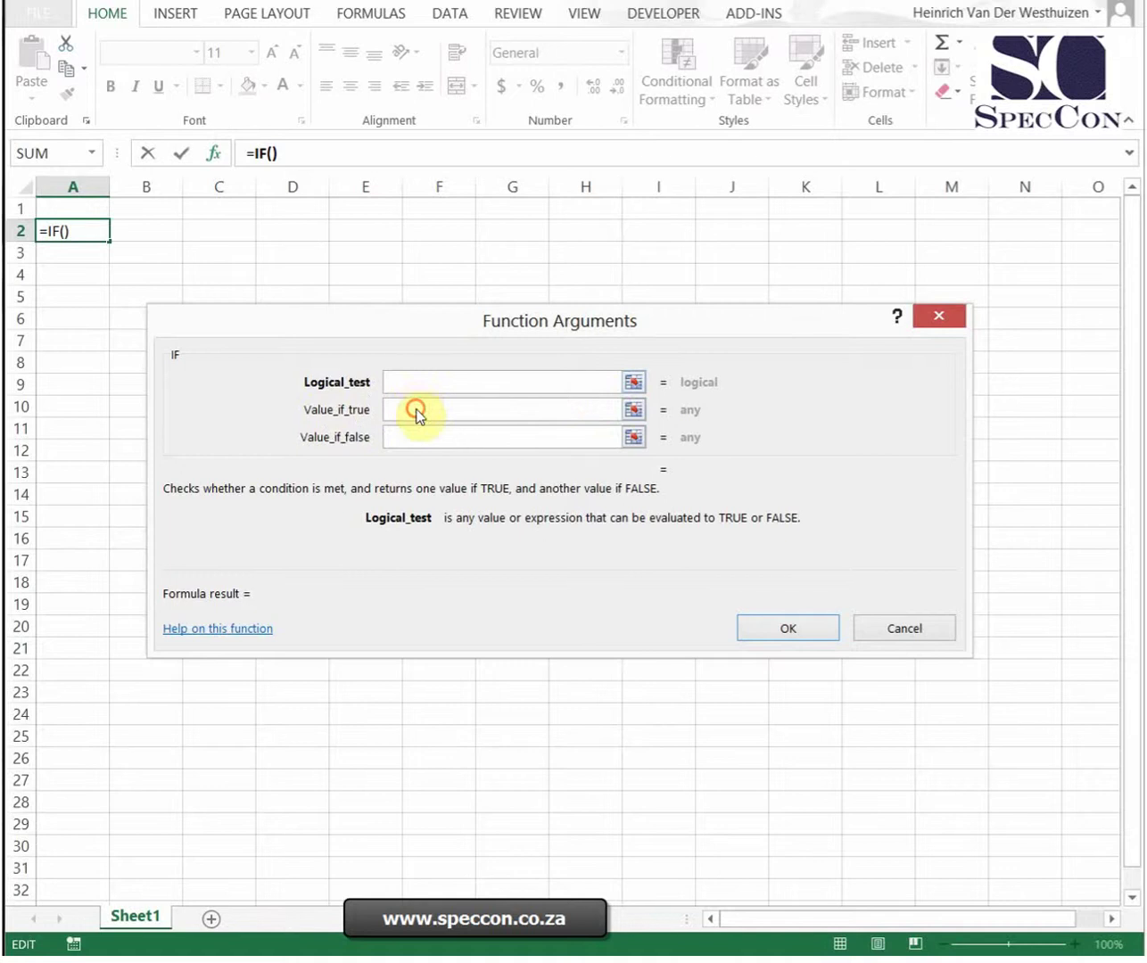
pyautogui.click(415, 409)
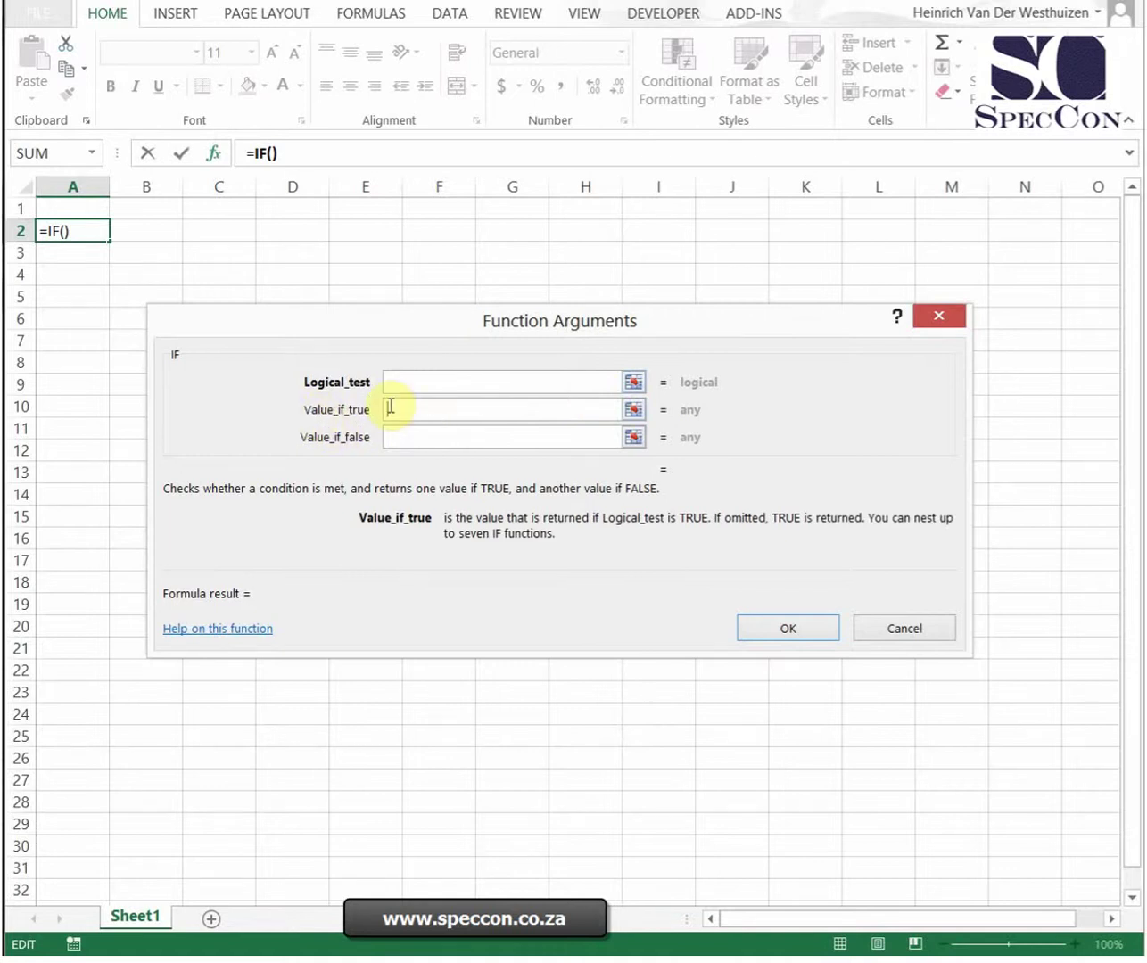
pyautogui.click(428, 432)
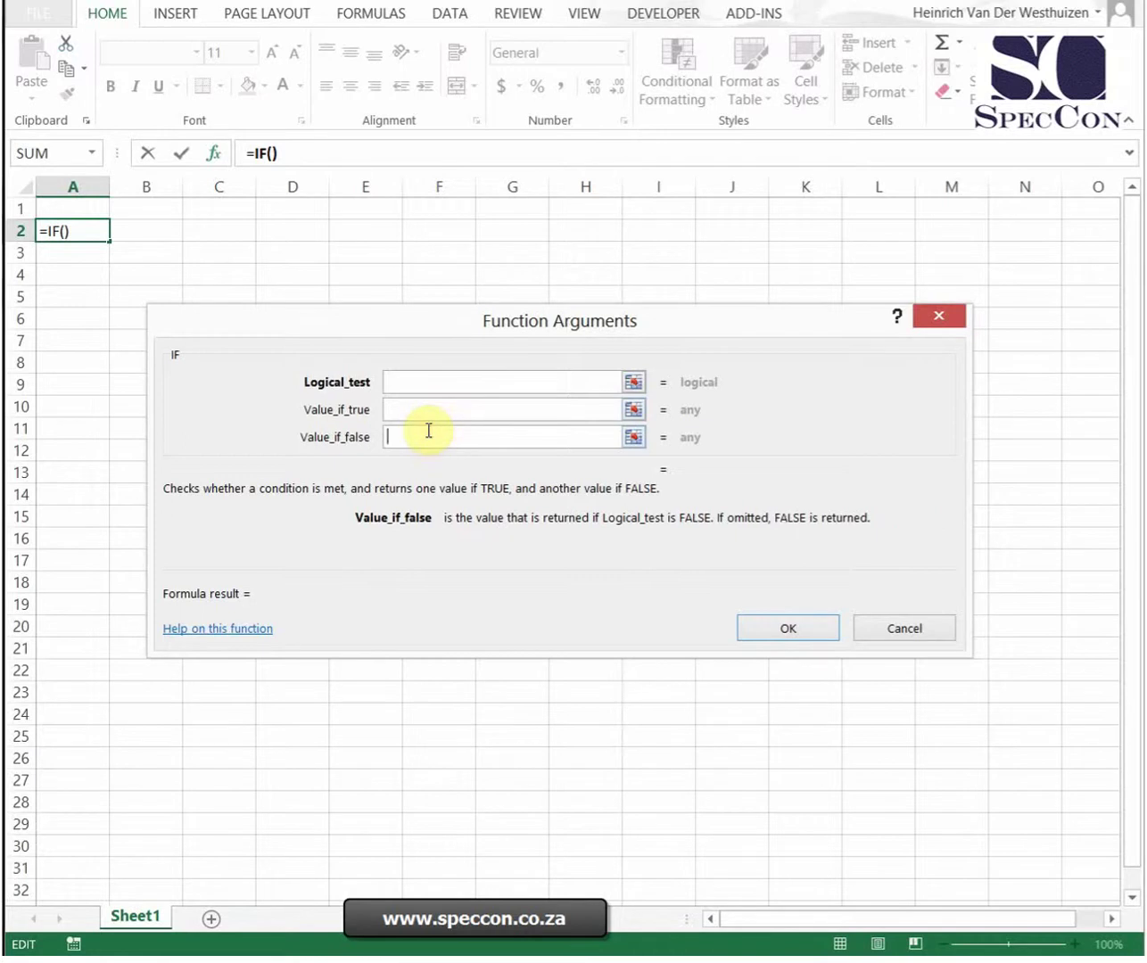
pyautogui.press('Escape')
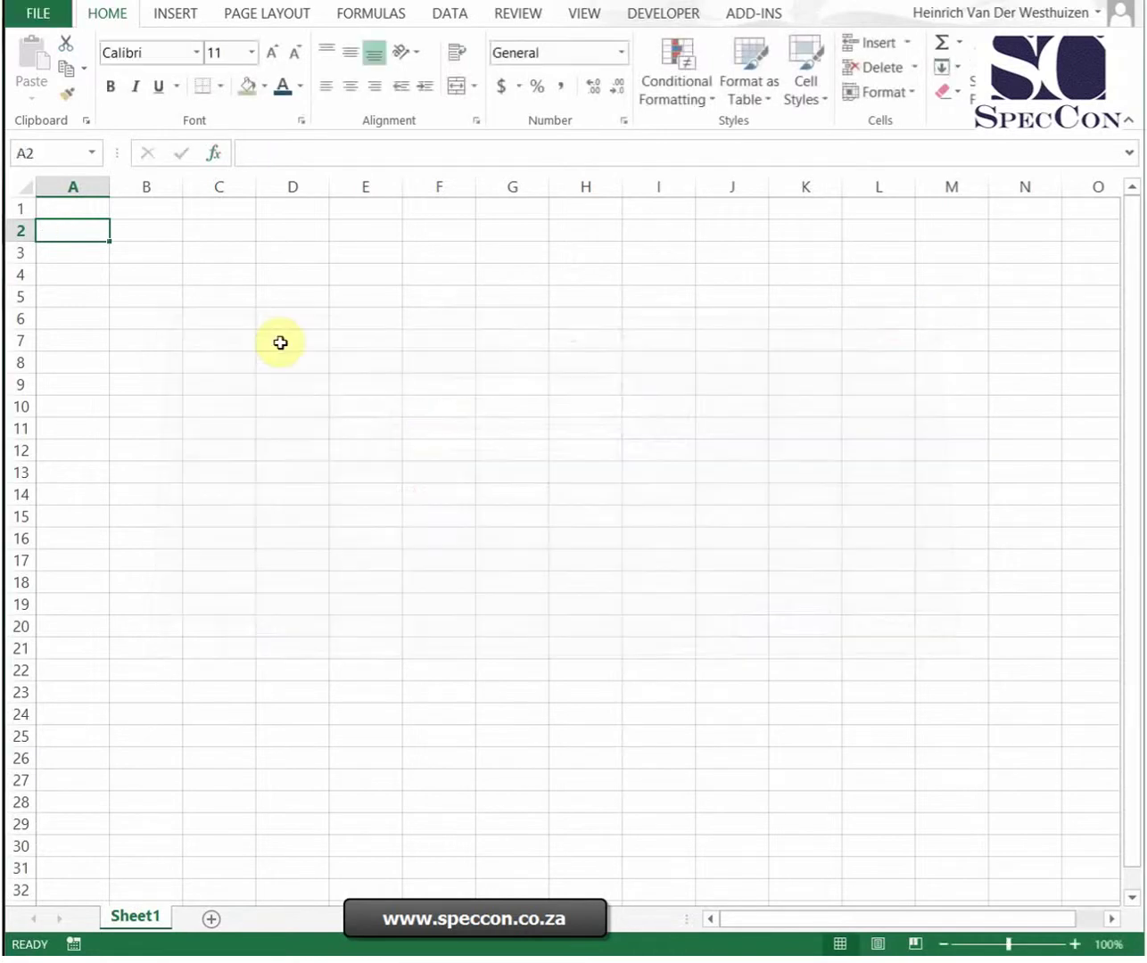
# Enter 1 in A2 and begin typing =if( in B2
pyautogui.write('1')
pyautogui.press('Tab')
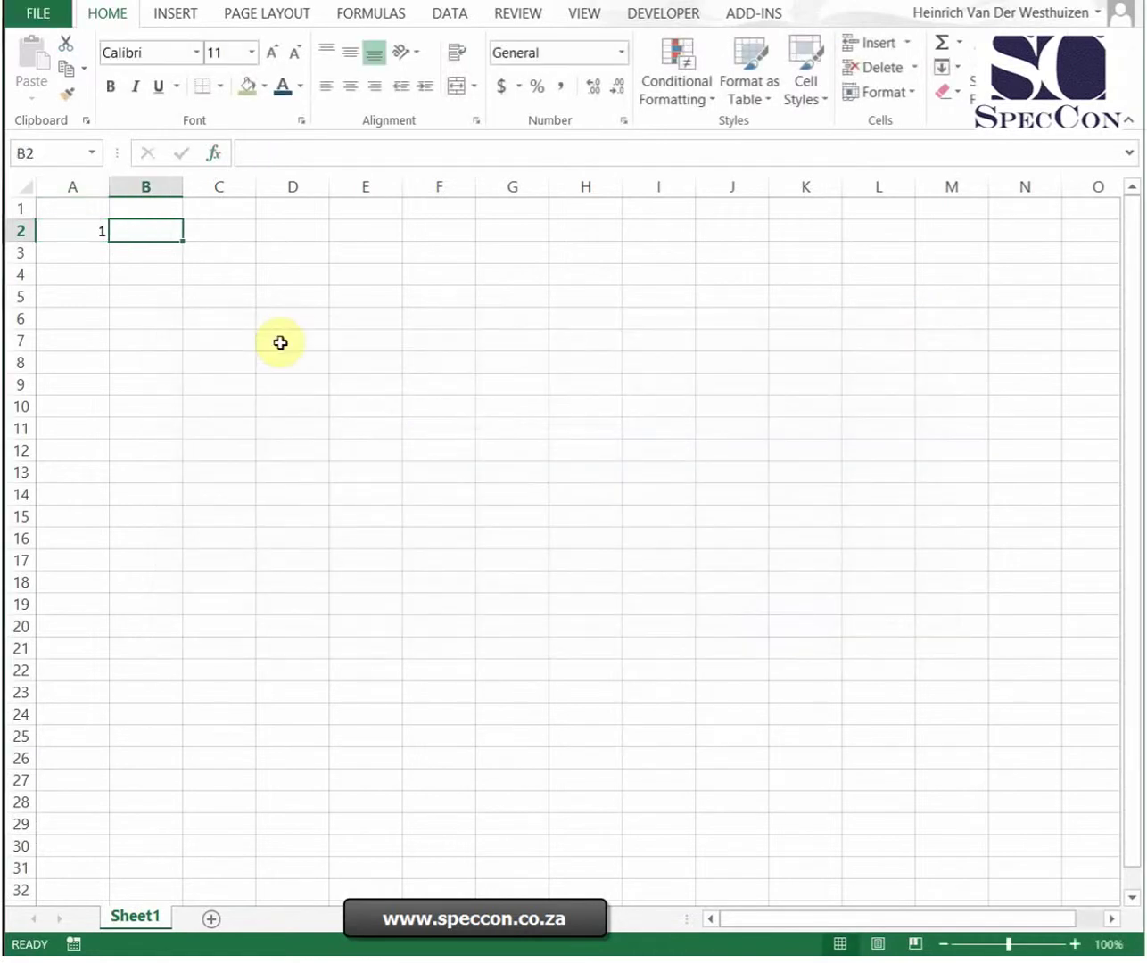
pyautogui.click(215, 153)
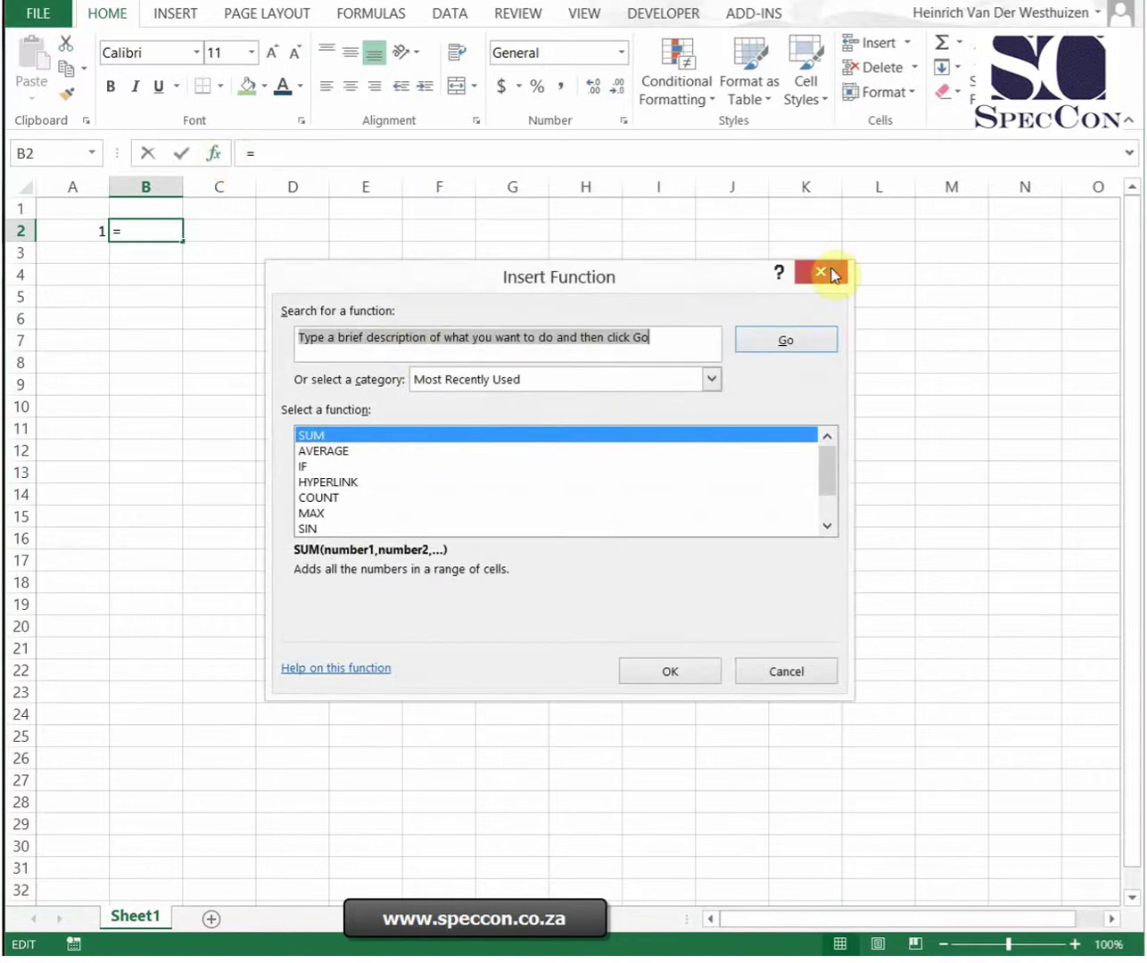
pyautogui.click(823, 272)
pyautogui.write('iuf')
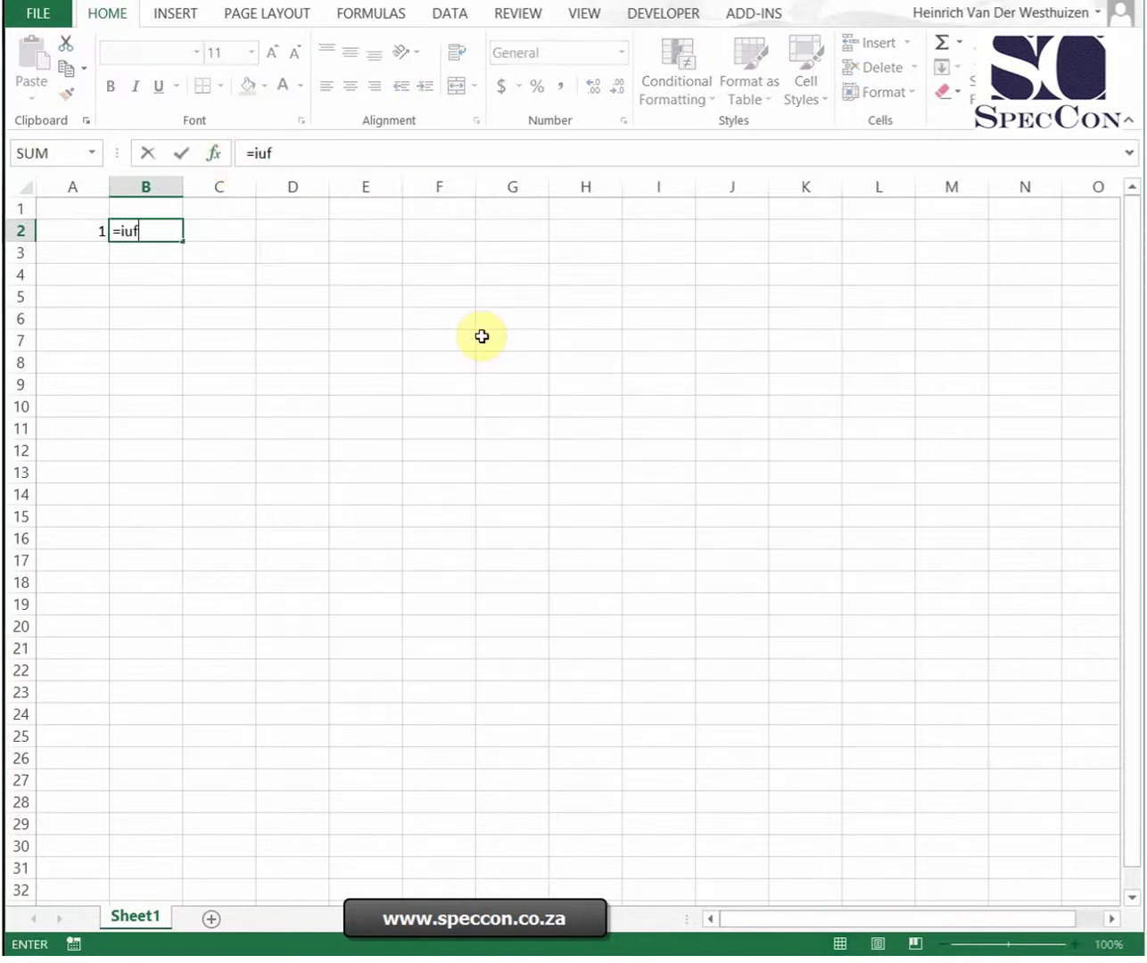
pyautogui.press('BackSpace')
pyautogui.press('BackSpace')
pyautogui.write('f(')
pyautogui.press('Return')
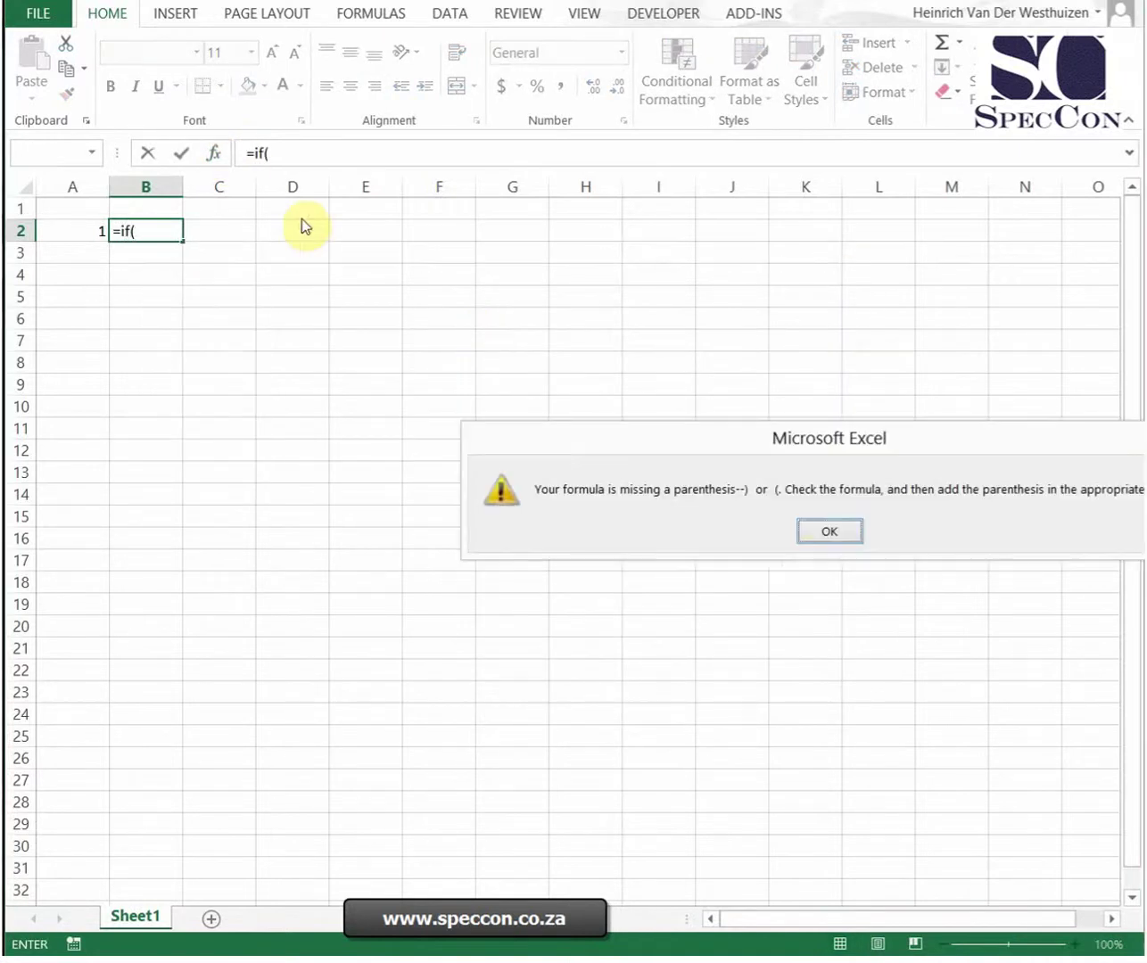
pyautogui.click(827, 532)
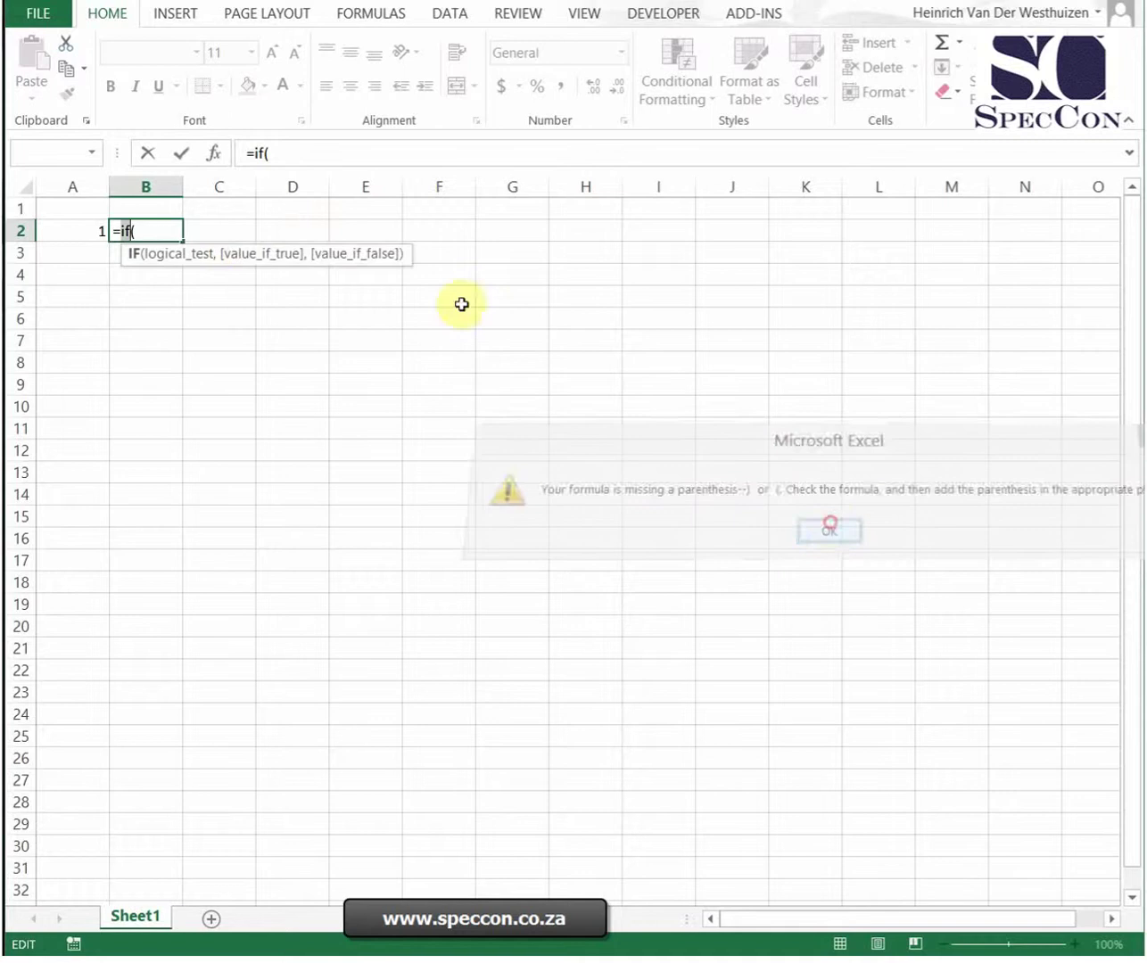
# Set B2's IF arguments: test A2=1, results "Is equal to one" and "Is not equal to one"
pyautogui.click(214, 153)
pyautogui.moveTo(436, 302); pyautogui.dragTo(471, 249)
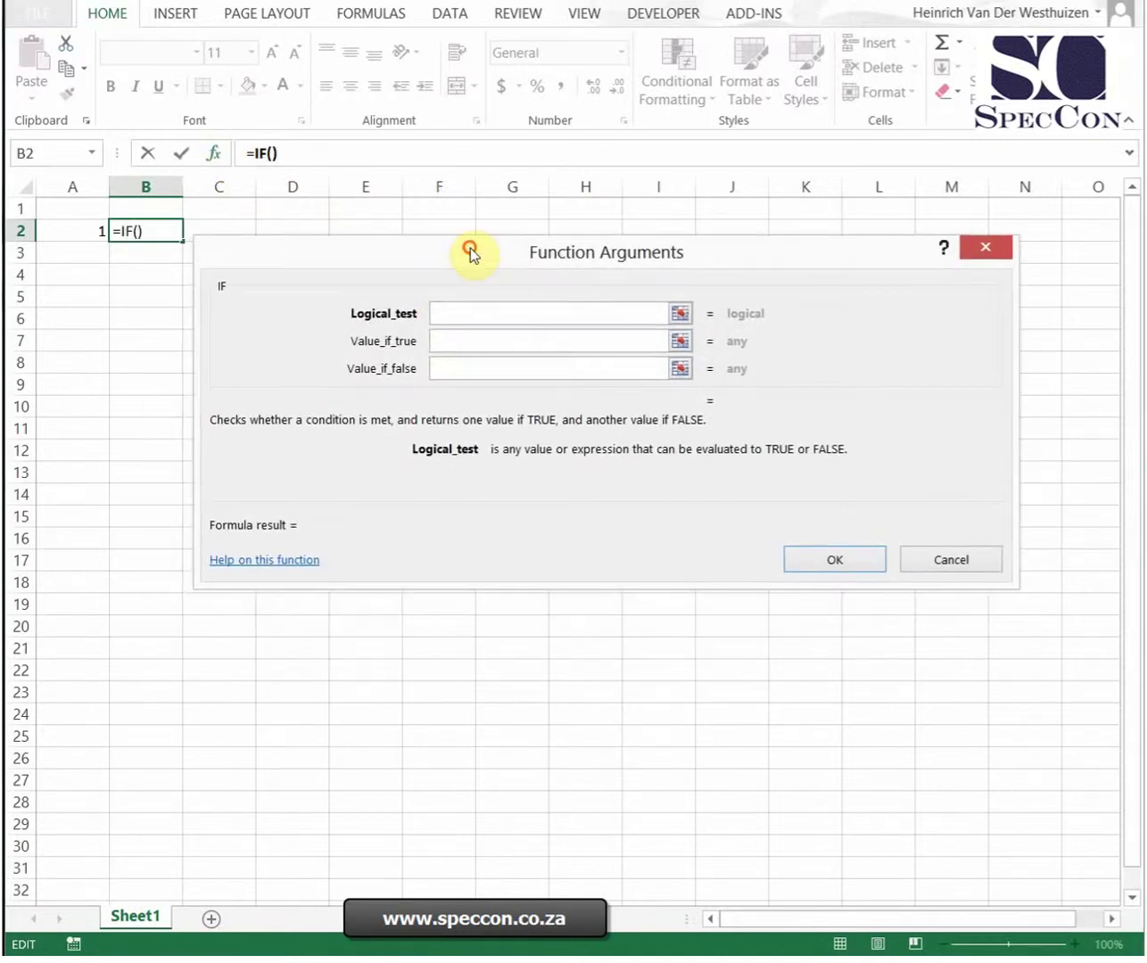
pyautogui.click(478, 313)
pyautogui.click(59, 231)
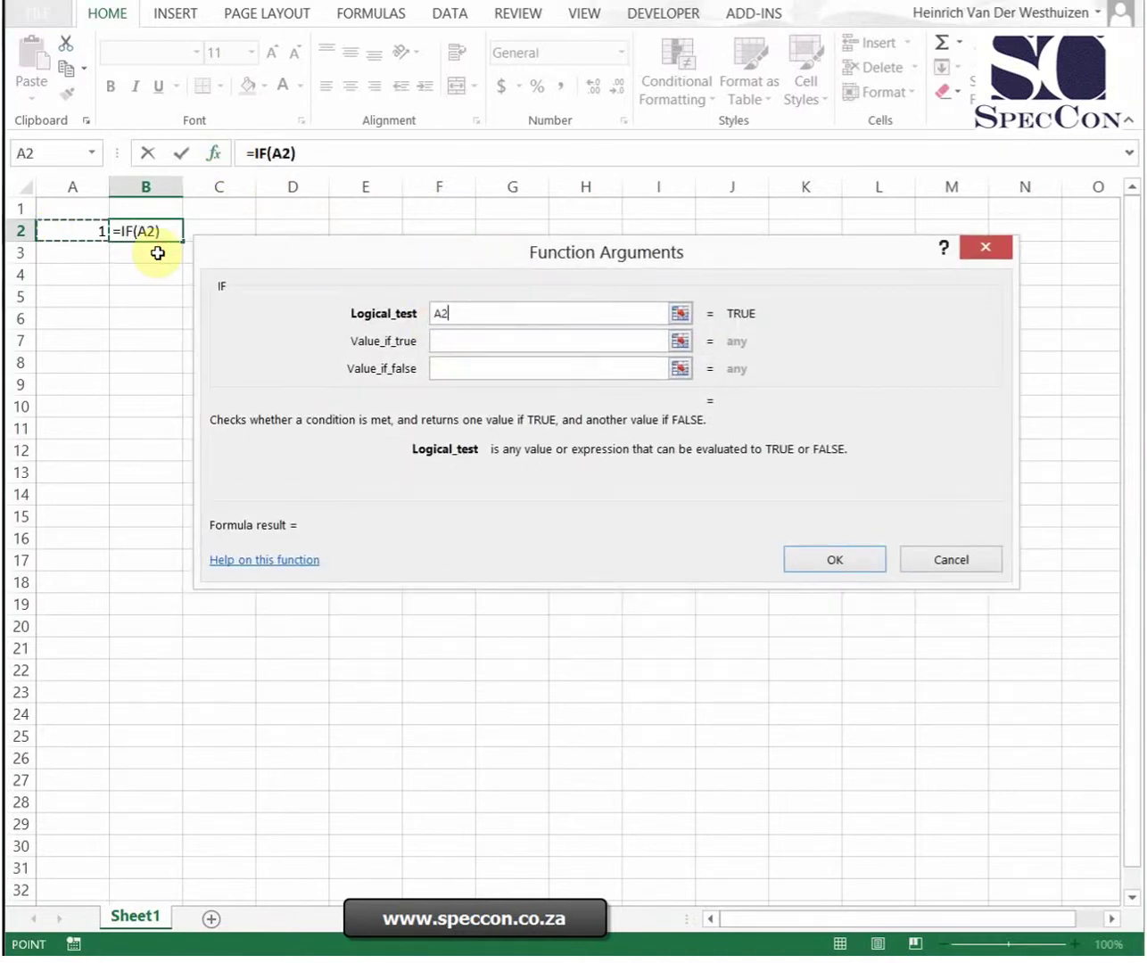
pyautogui.write('=1')
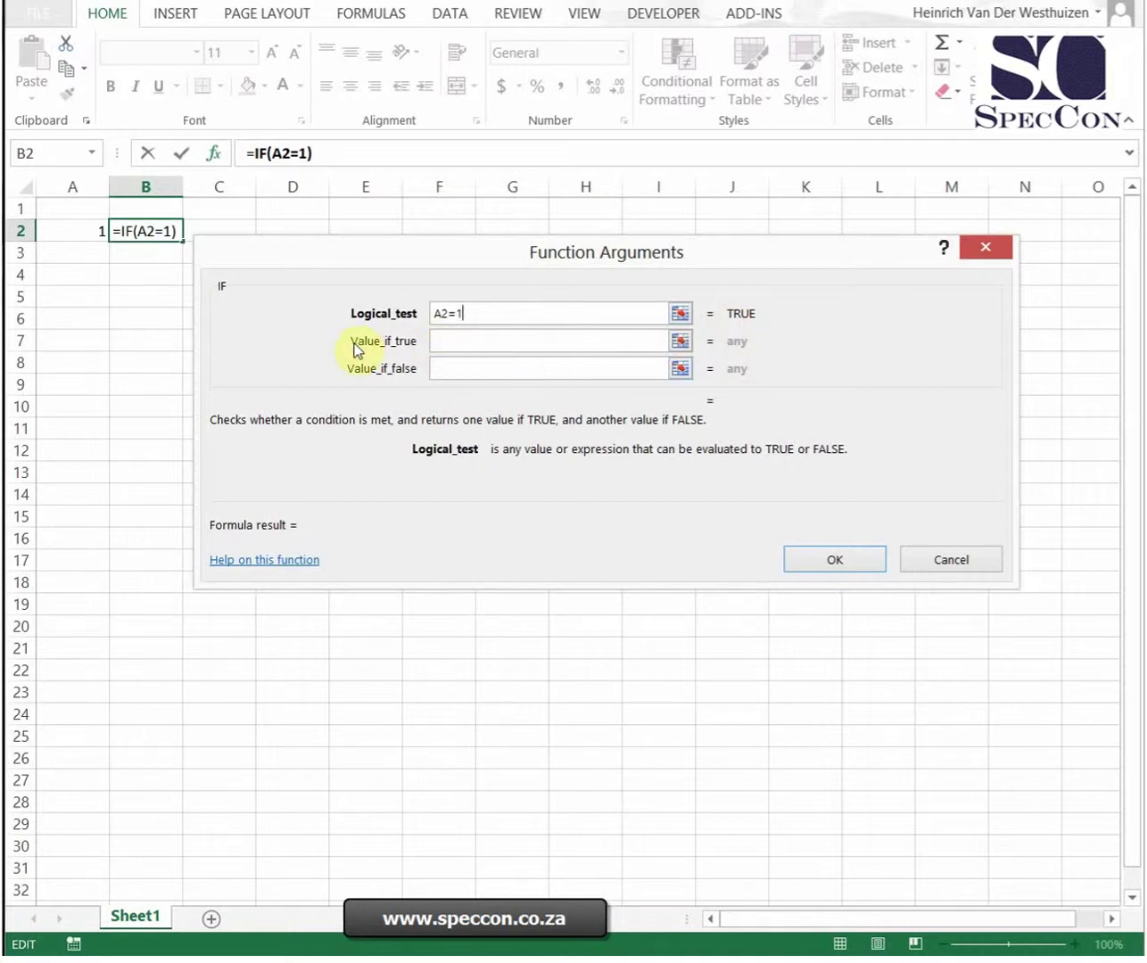
pyautogui.click(524, 345)
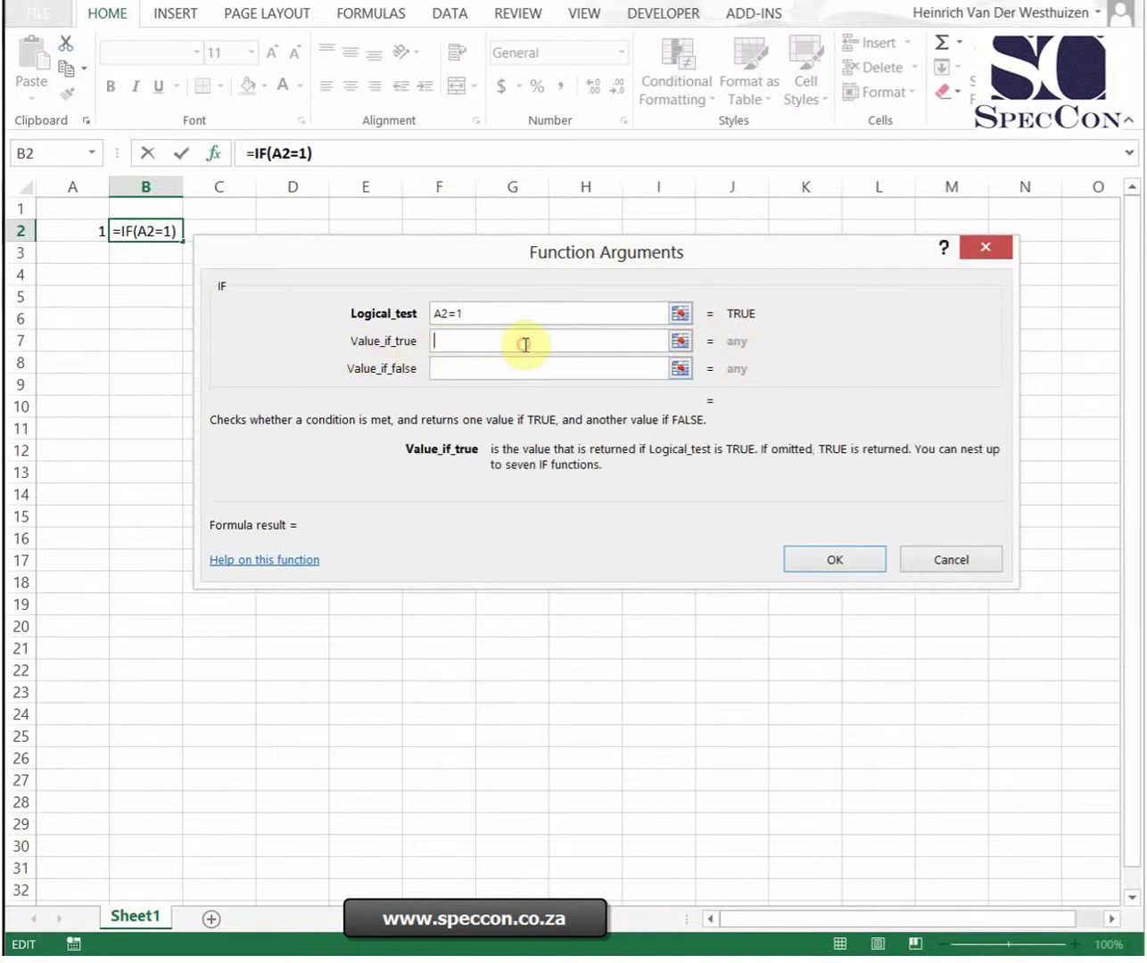
pyautogui.write('"Is eq')
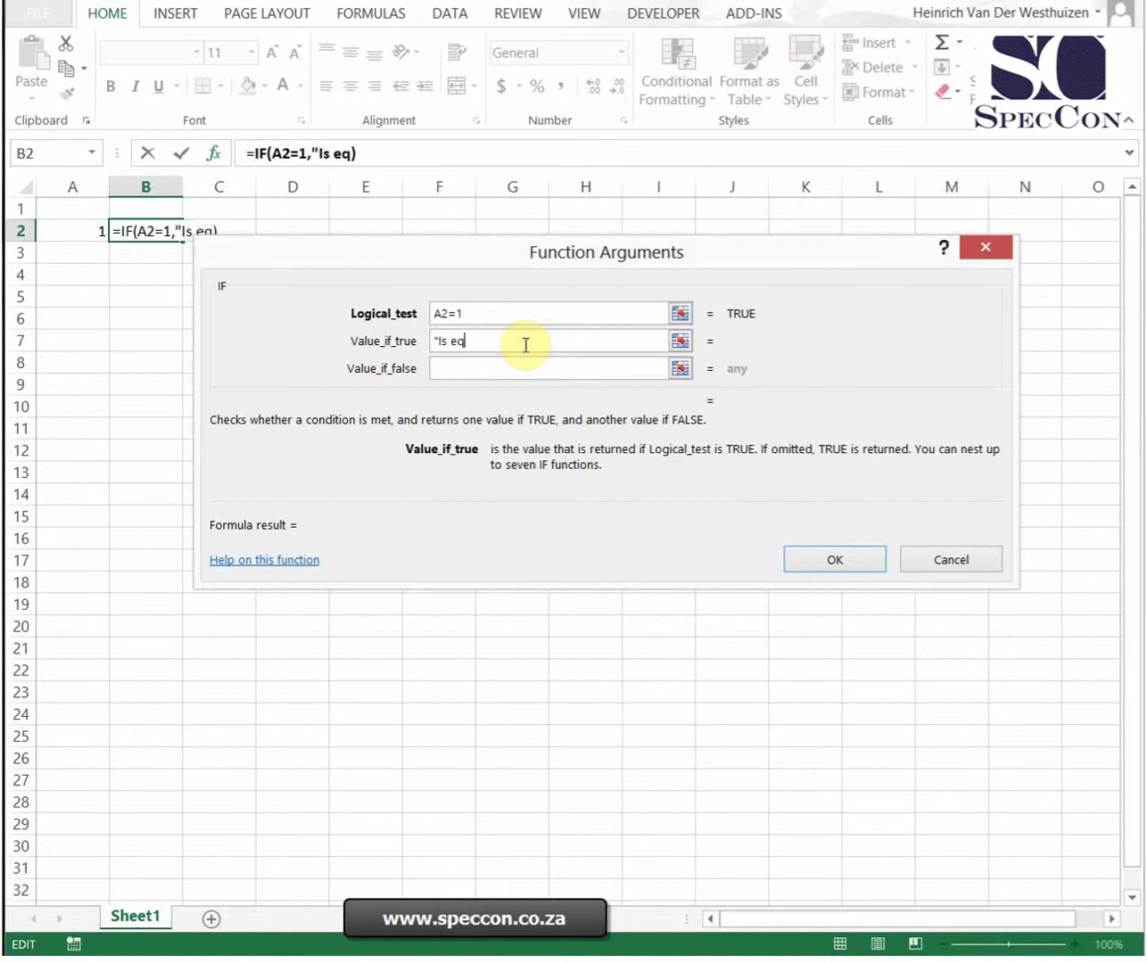
pyautogui.write('ual to one"')
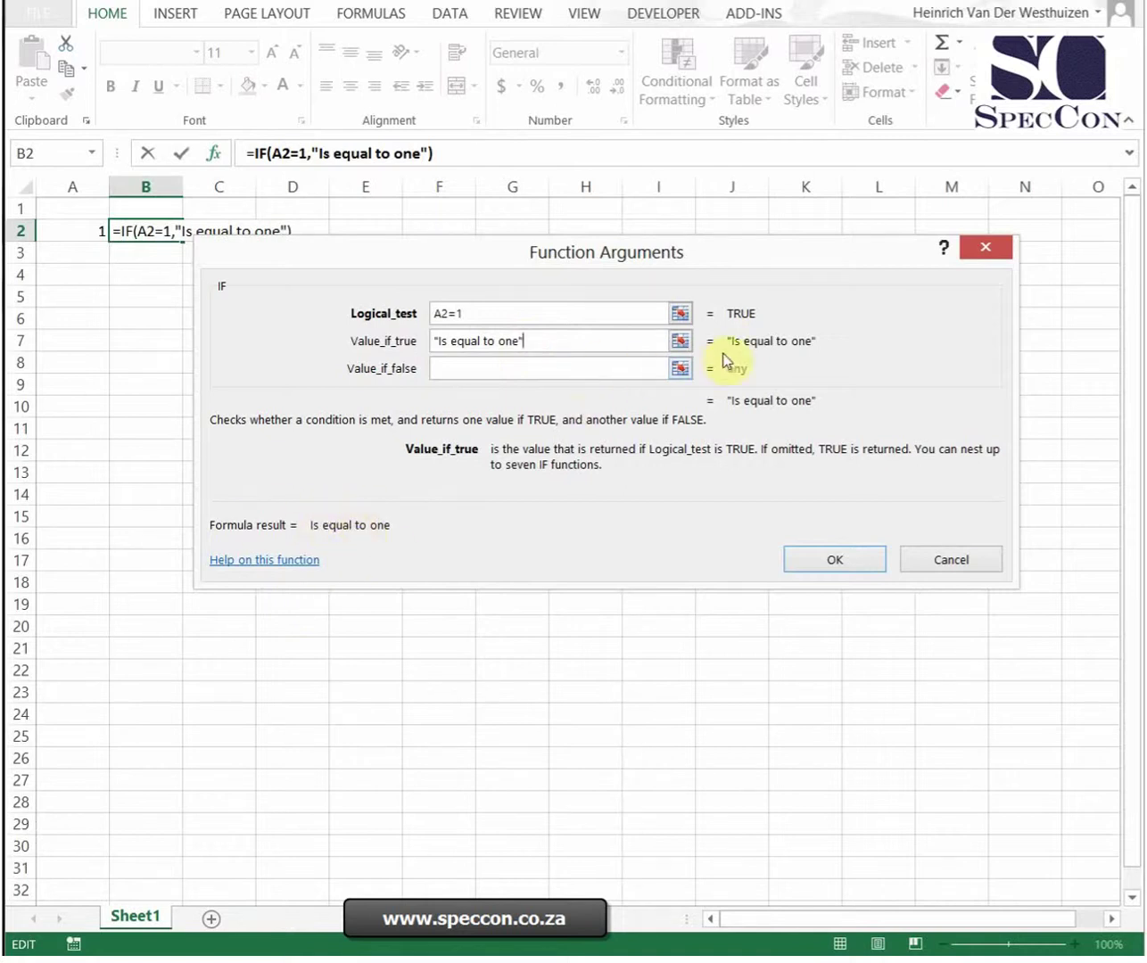
pyautogui.click(551, 368)
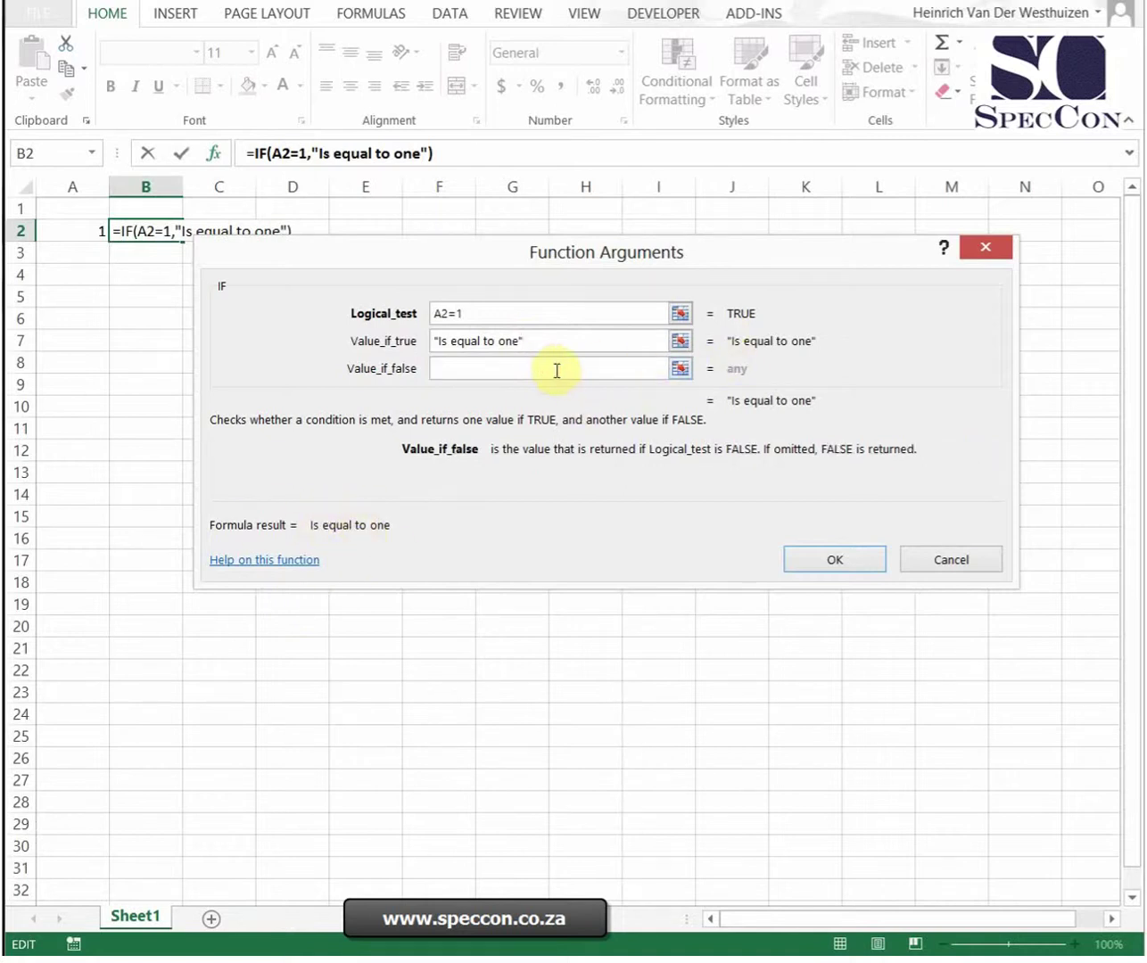
pyautogui.write('"I')
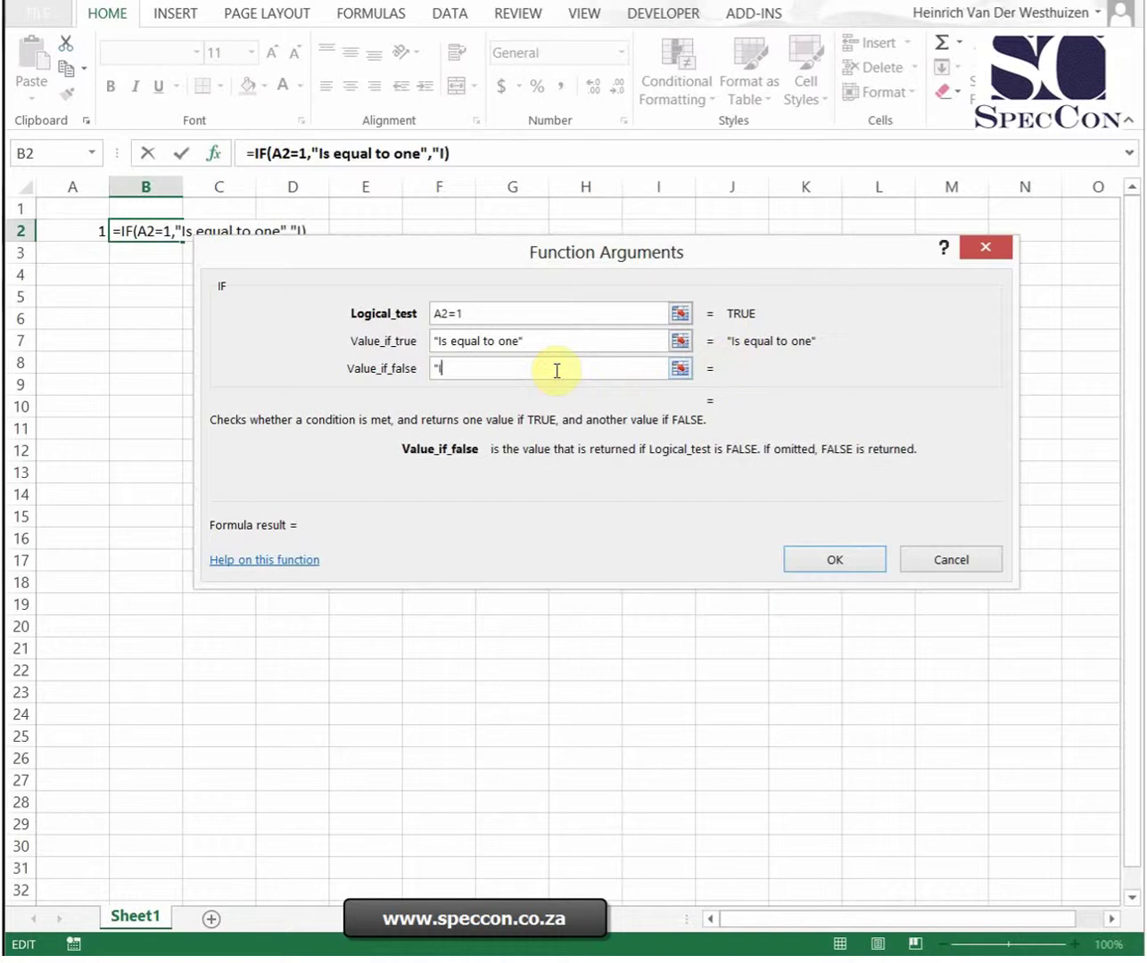
pyautogui.write('s not equ')
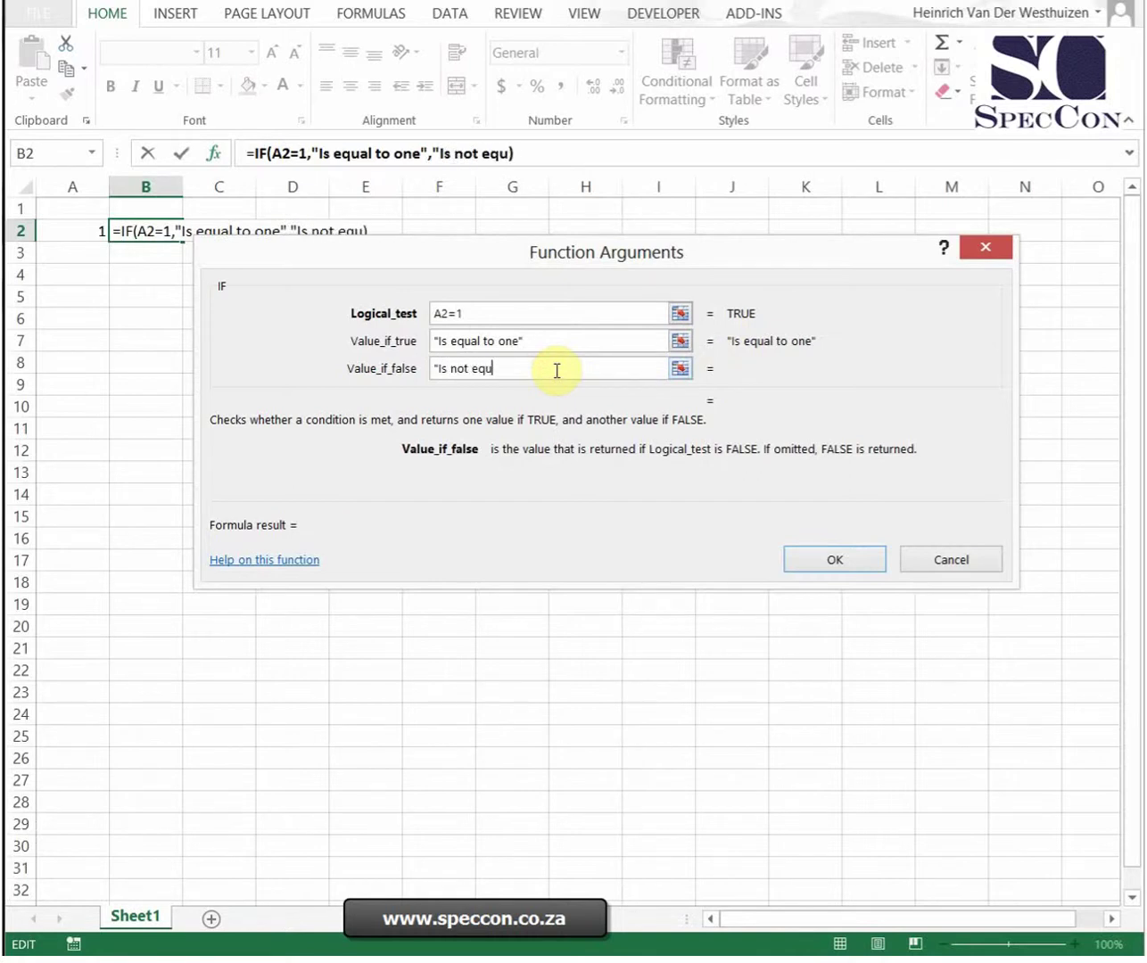
pyautogui.write('al to one"')
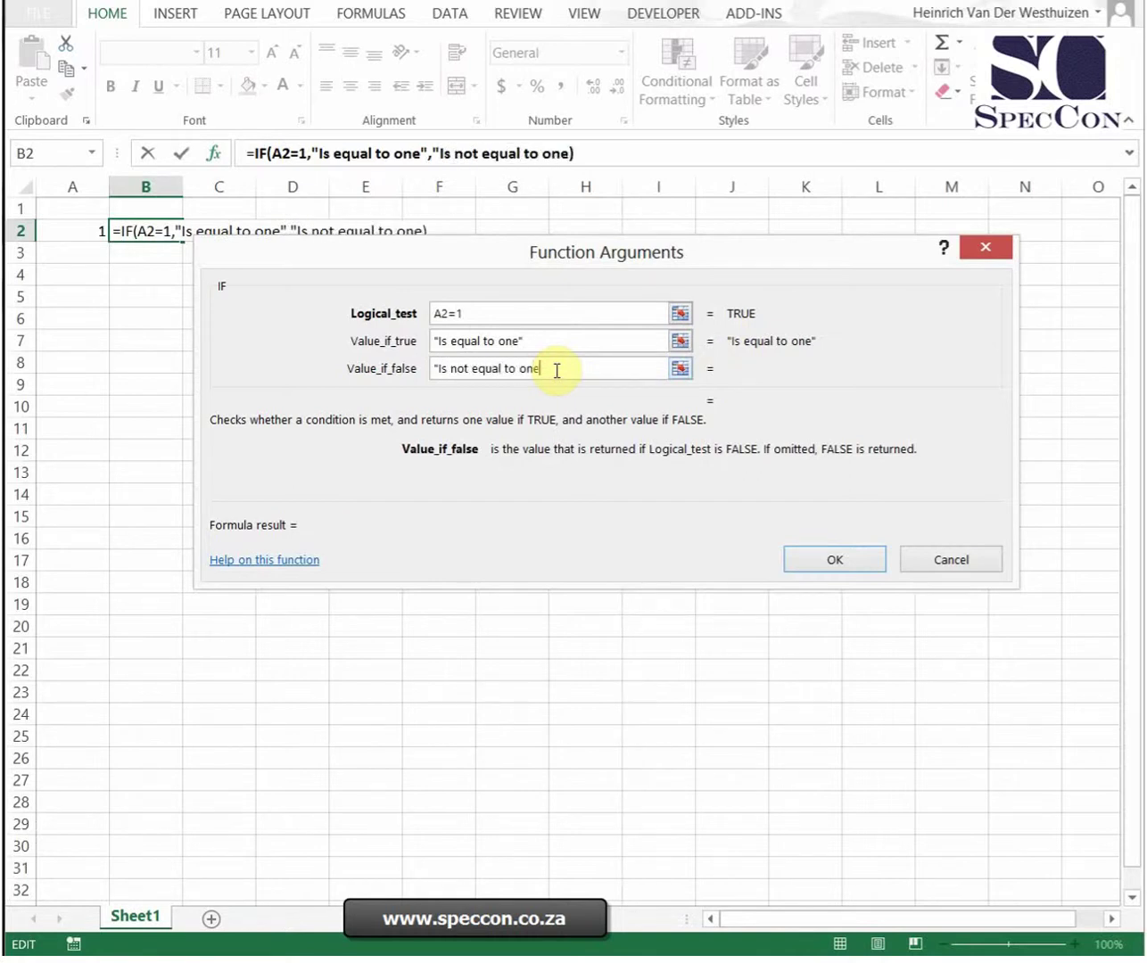
# Confirm the IF formula in B2 and test it by entering 2 in A2
pyautogui.click(812, 559)
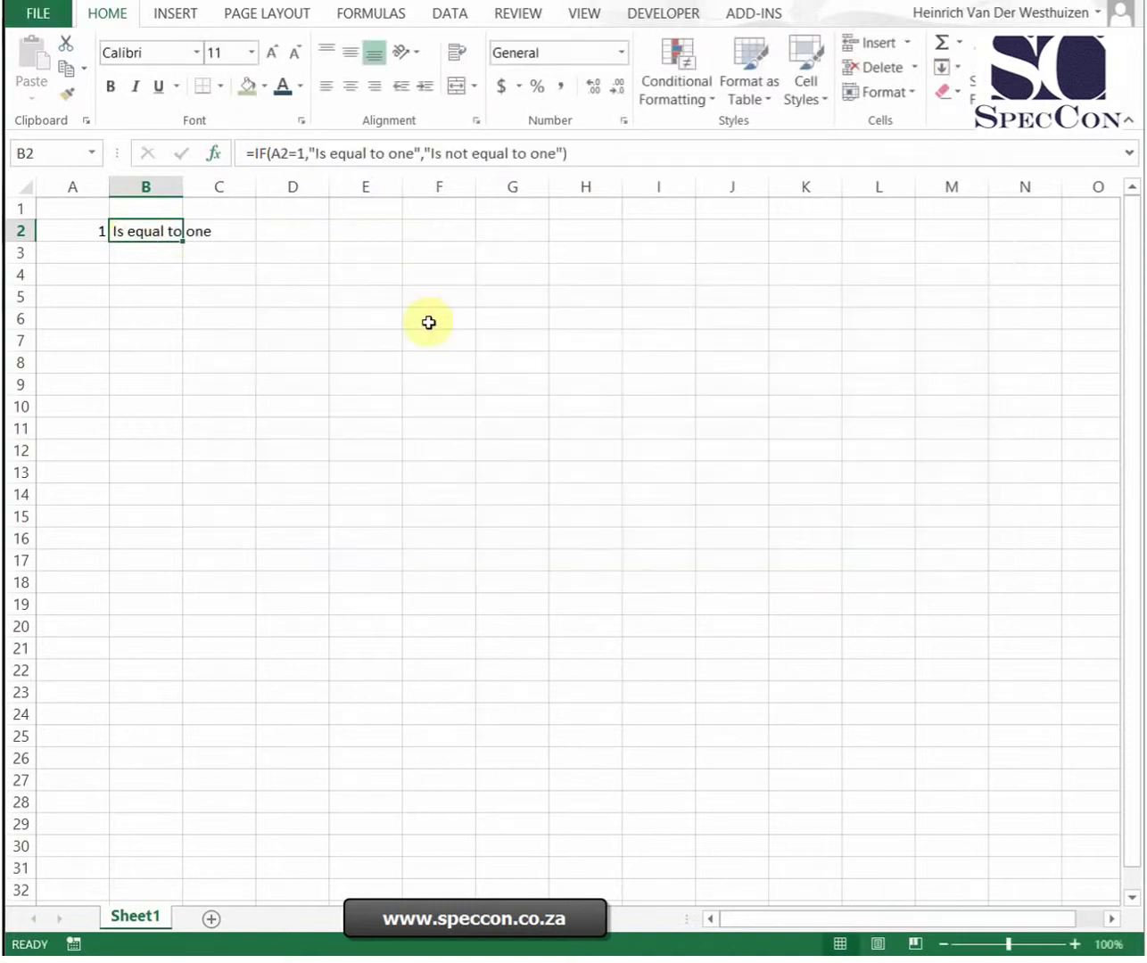
pyautogui.press('Left')
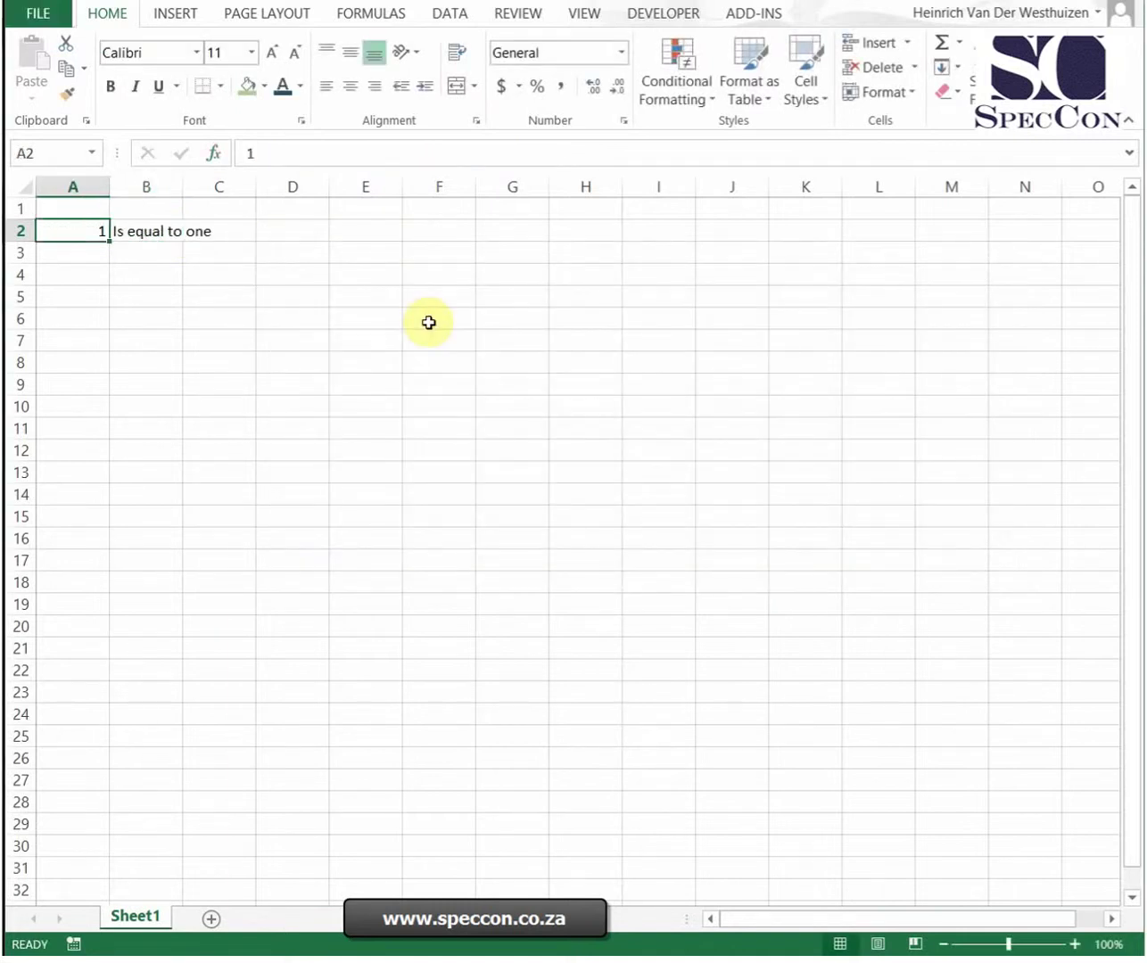
pyautogui.write('2')
pyautogui.press('Return')
pyautogui.press('Up')
# Change B2's IF results to reference C2 when true and C3 when false
pyautogui.click(171, 223)
pyautogui.click(214, 153)
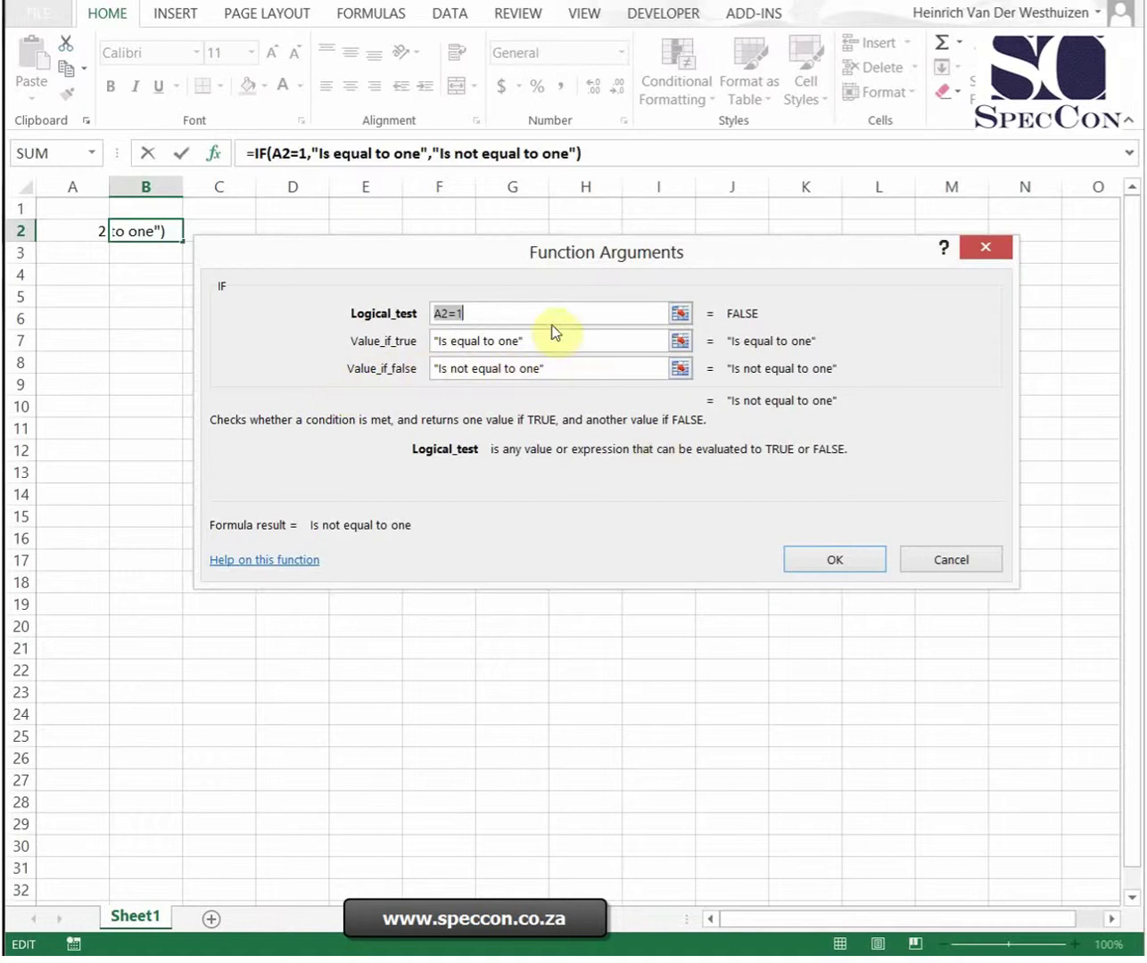
pyautogui.click(548, 345)
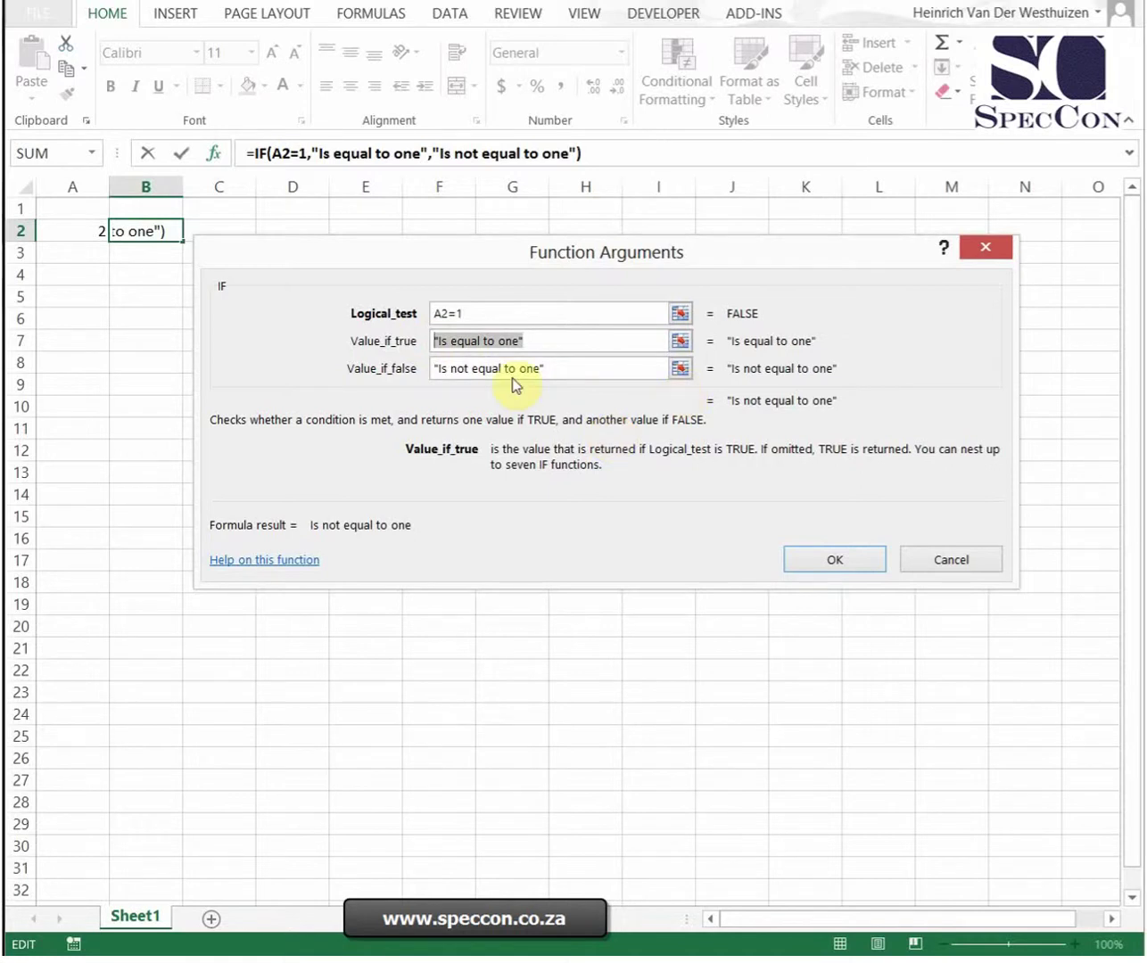
pyautogui.moveTo(499, 259); pyautogui.dragTo(486, 422)
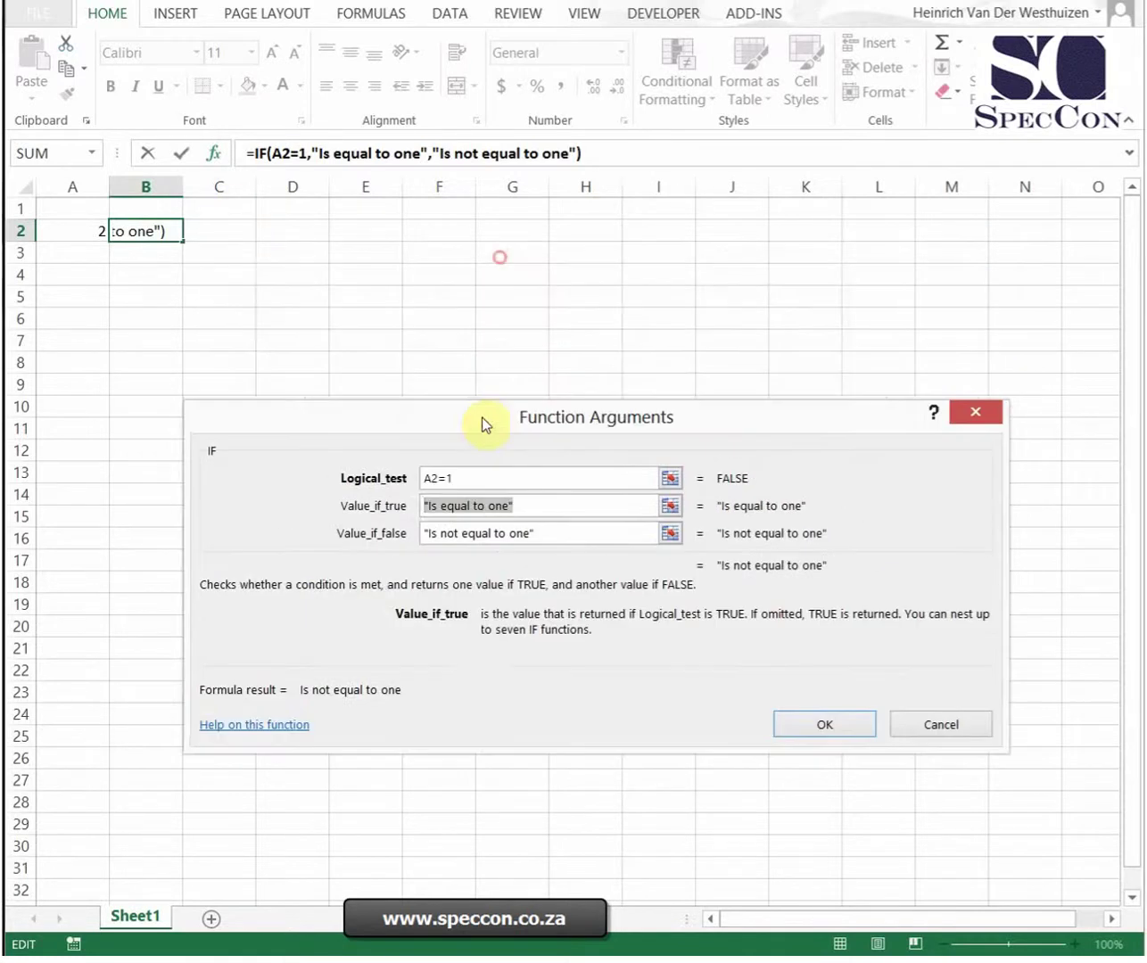
pyautogui.click(217, 231)
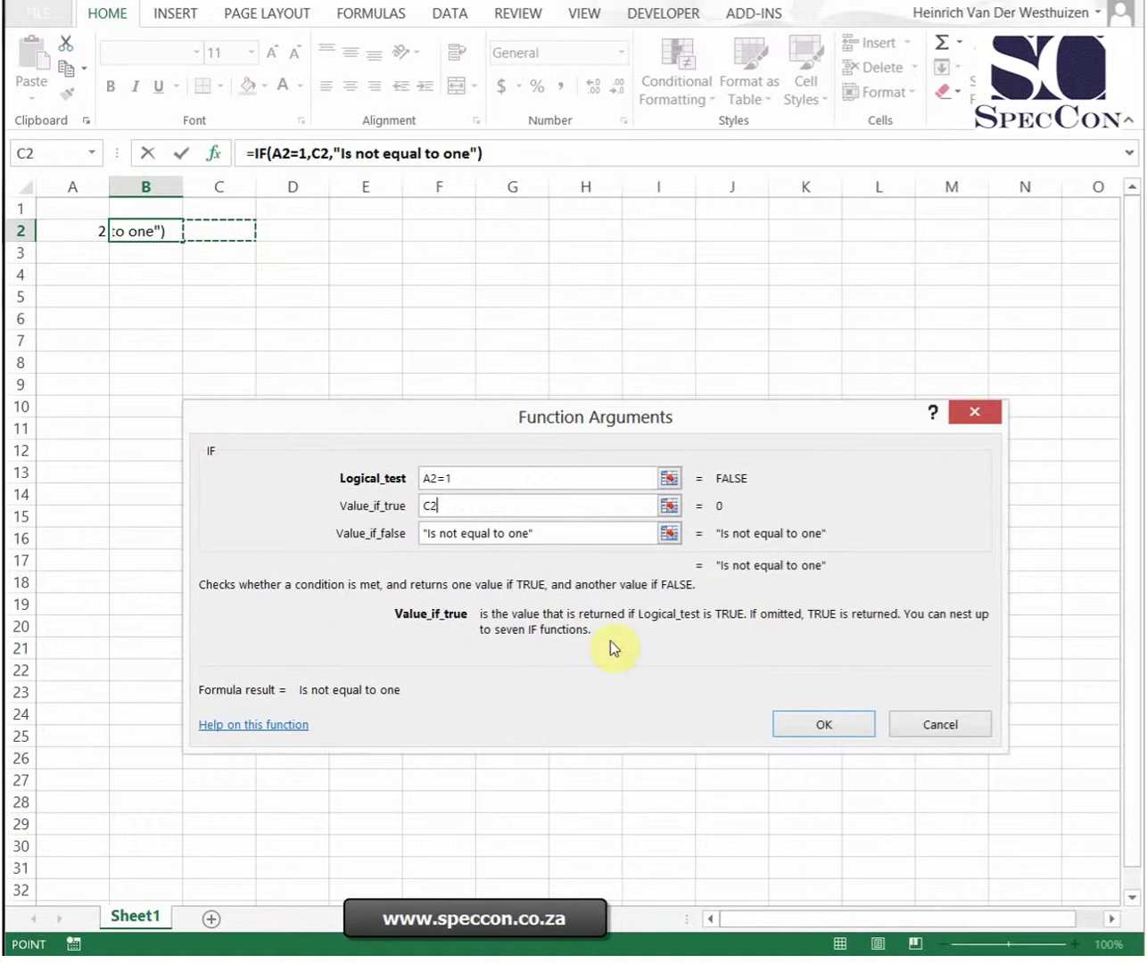
pyautogui.moveTo(545, 537); pyautogui.dragTo(379, 534)
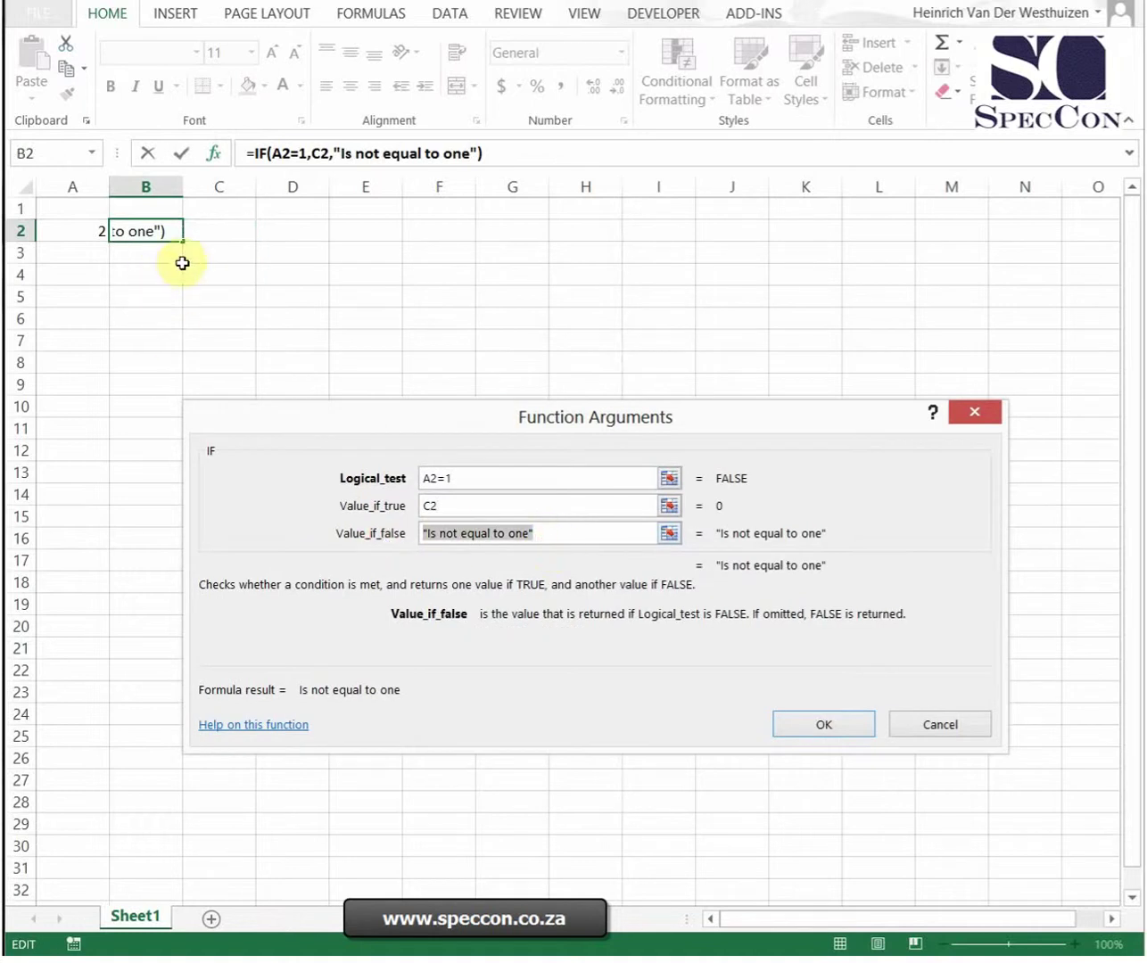
pyautogui.click(214, 253)
pyautogui.click(822, 724)
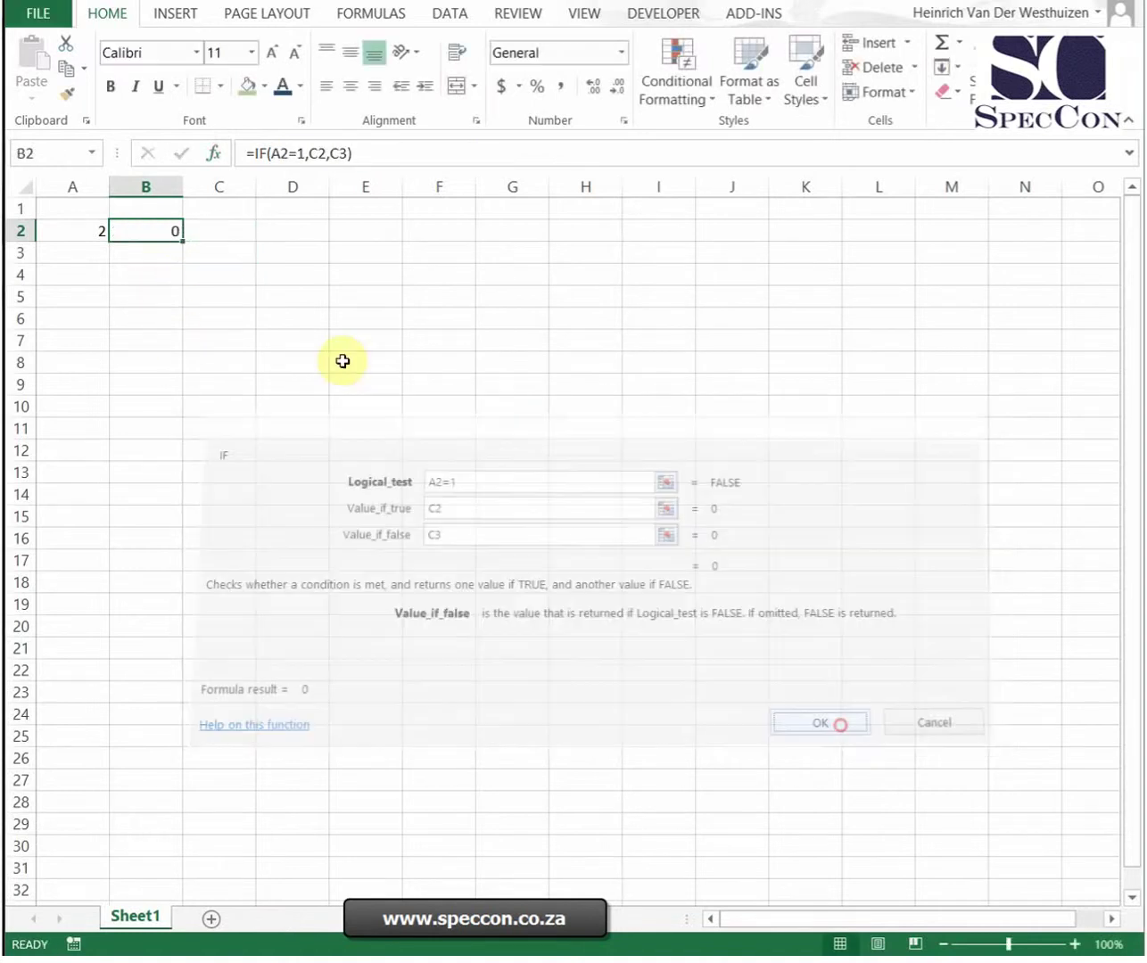
# Enter test values 3 in C2 and 4 in C3
pyautogui.click(214, 228)
pyautogui.write('3')
pyautogui.press('Return')
pyautogui.write('4')
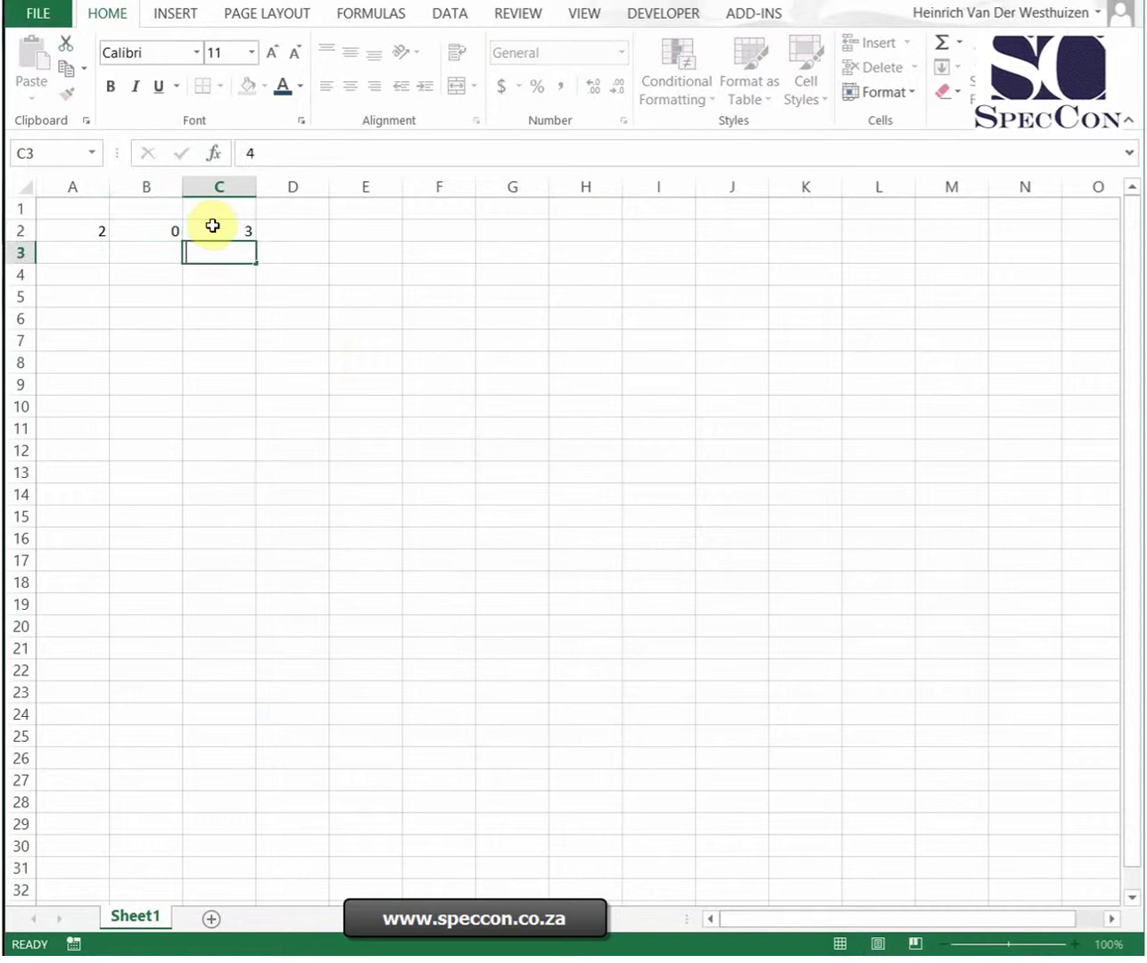
pyautogui.click(212, 228)
pyautogui.press('Left')
pyautogui.press('Left')
# Toggle A2 between 1 and 2, ending on 1 so B2 shows 3
pyautogui.write('1')
pyautogui.press('Return')
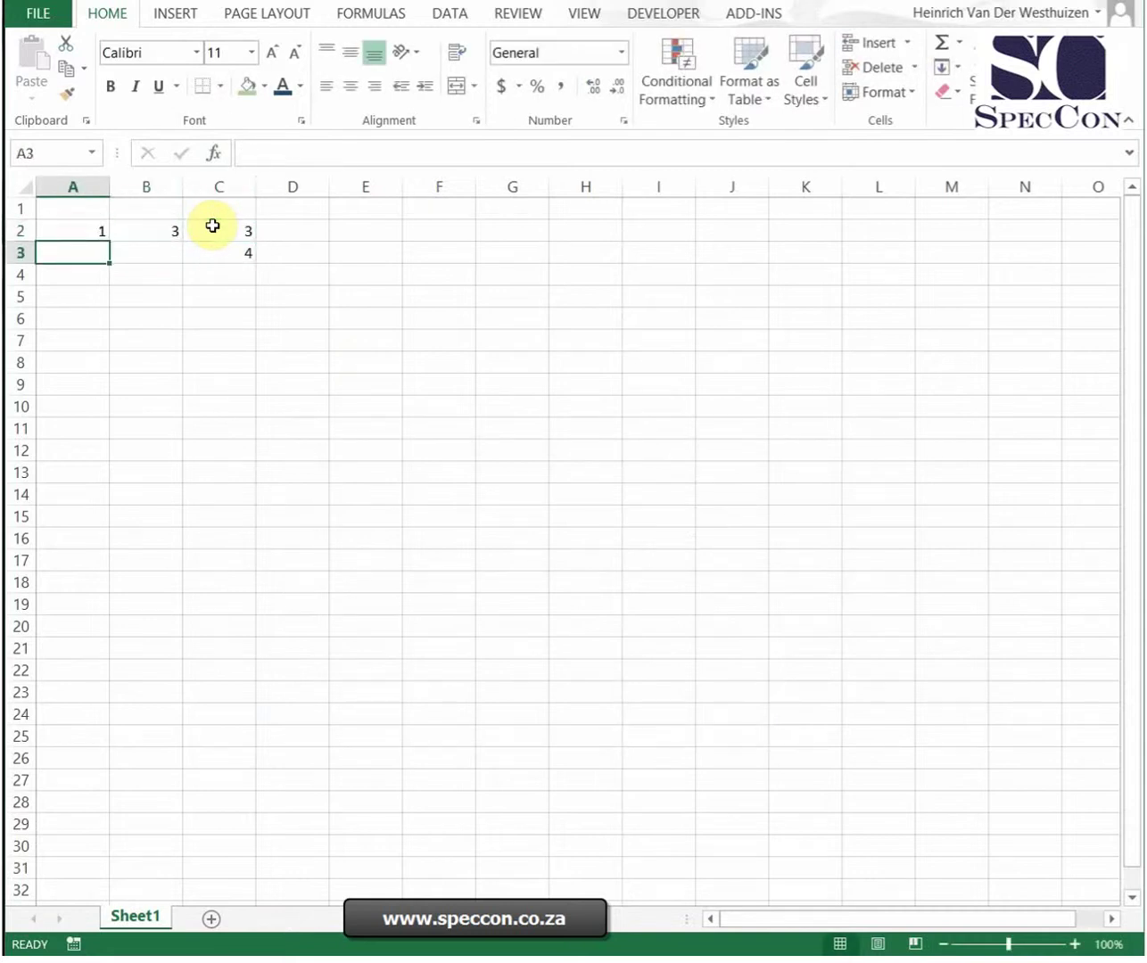
pyautogui.press('Up')
pyautogui.write('2')
pyautogui.press('Return')
pyautogui.press('Up')
pyautogui.write('1')
pyautogui.press('Return')
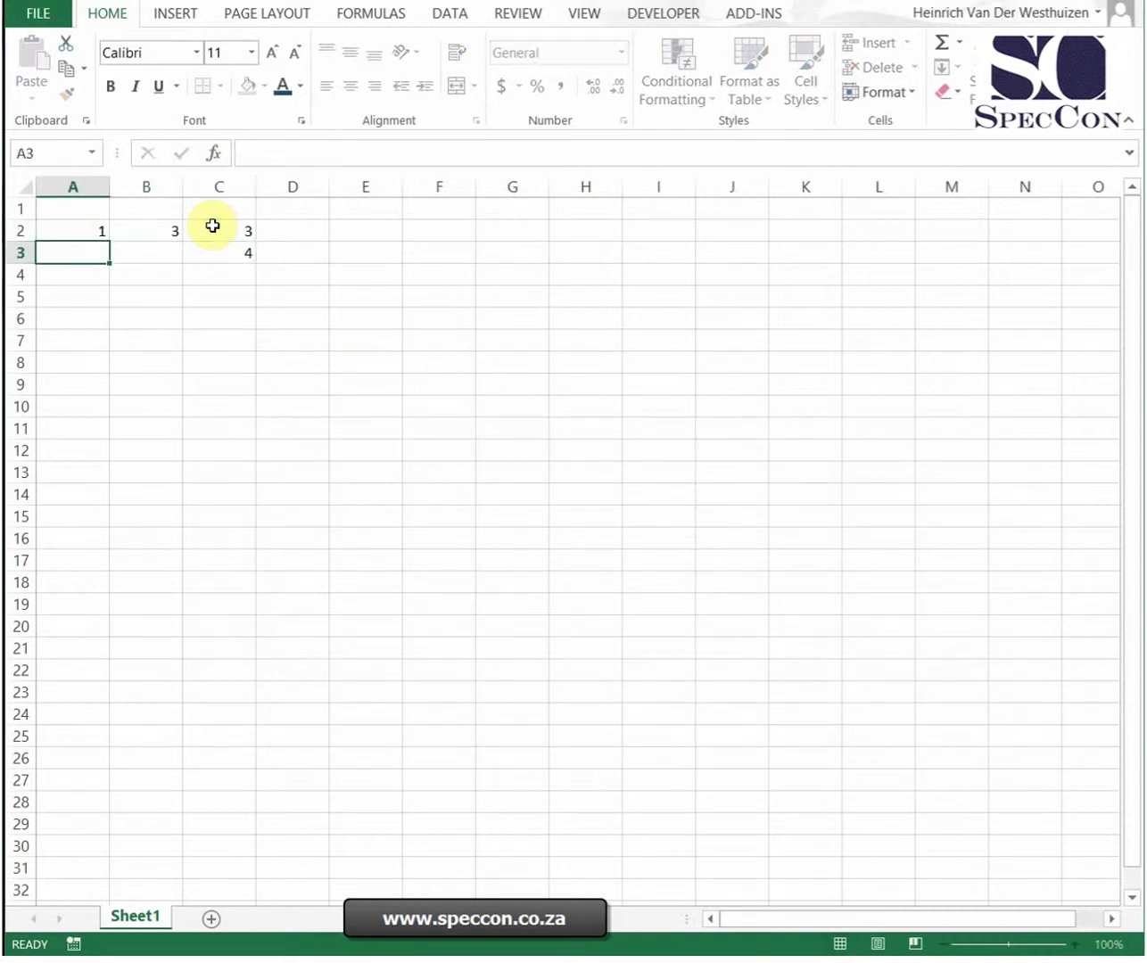
pyautogui.press('Up')
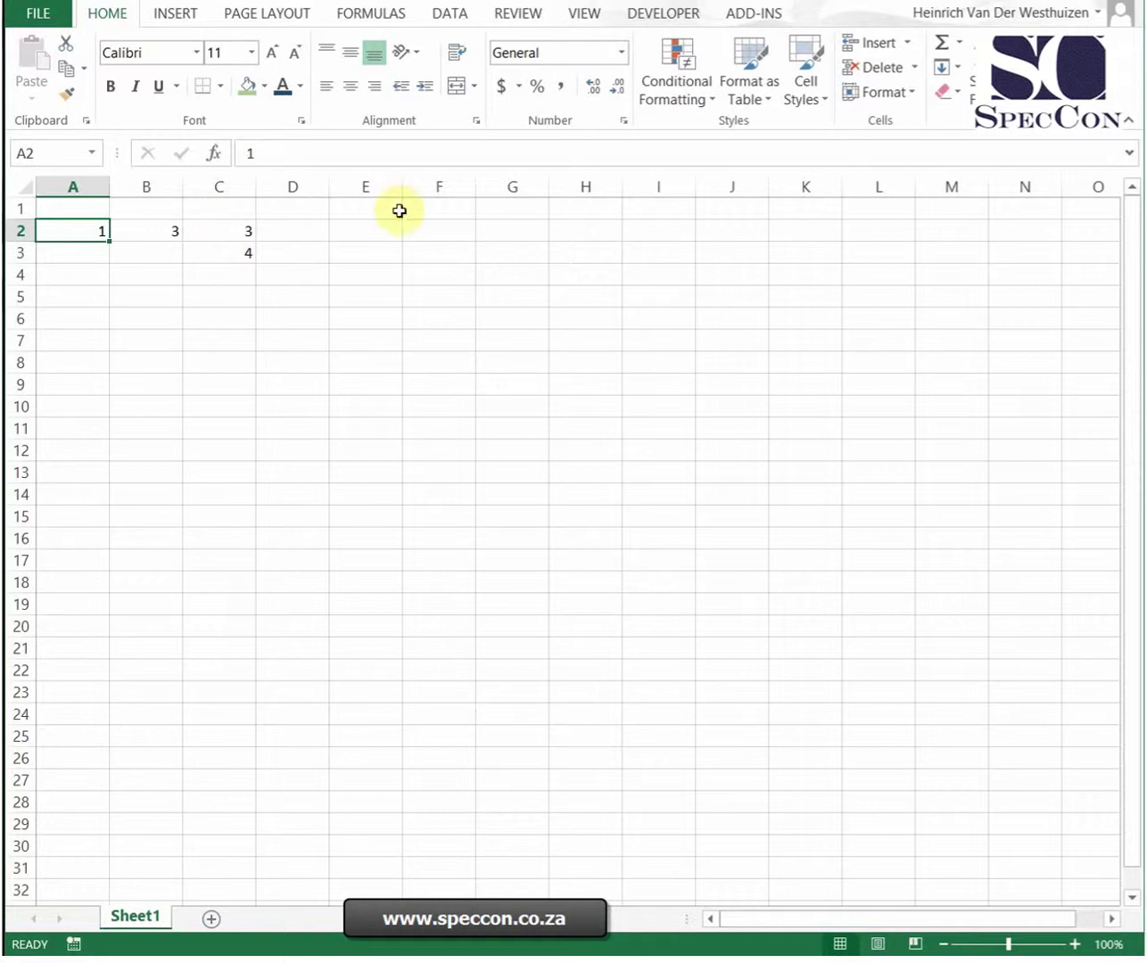
# Start an IF formula in C4, the first Jan Sales cell, with its arguments form
pyautogui.click(312, 236)
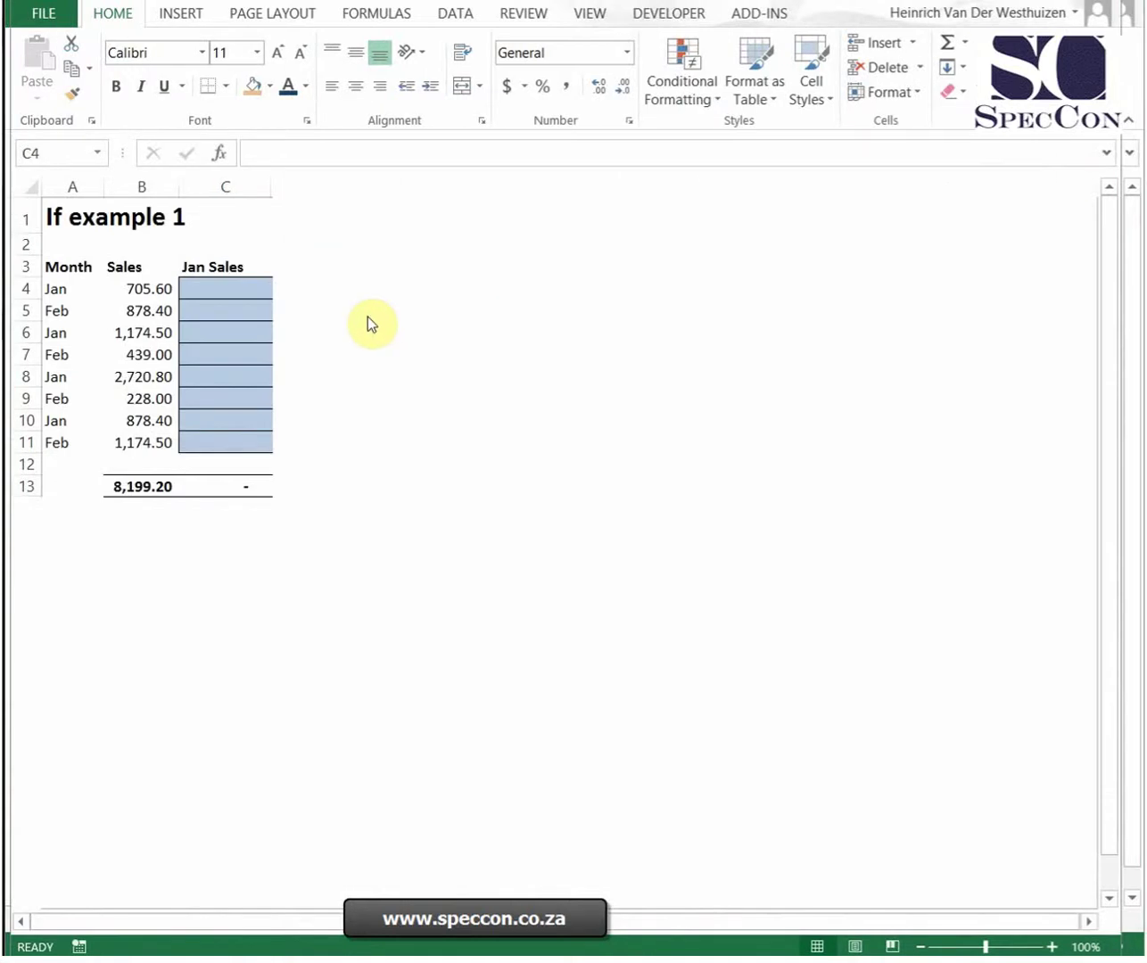
pyautogui.click(241, 285)
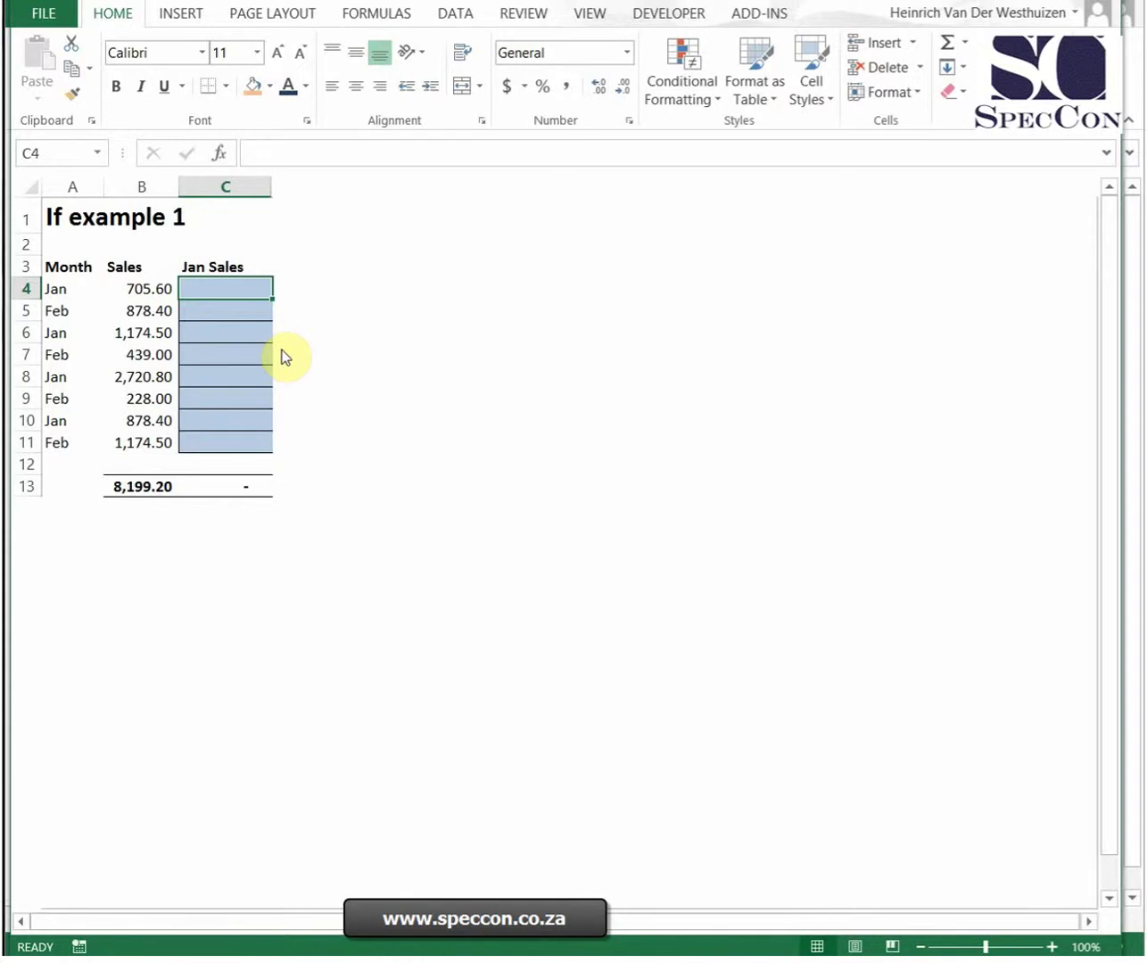
pyautogui.write('=if(')
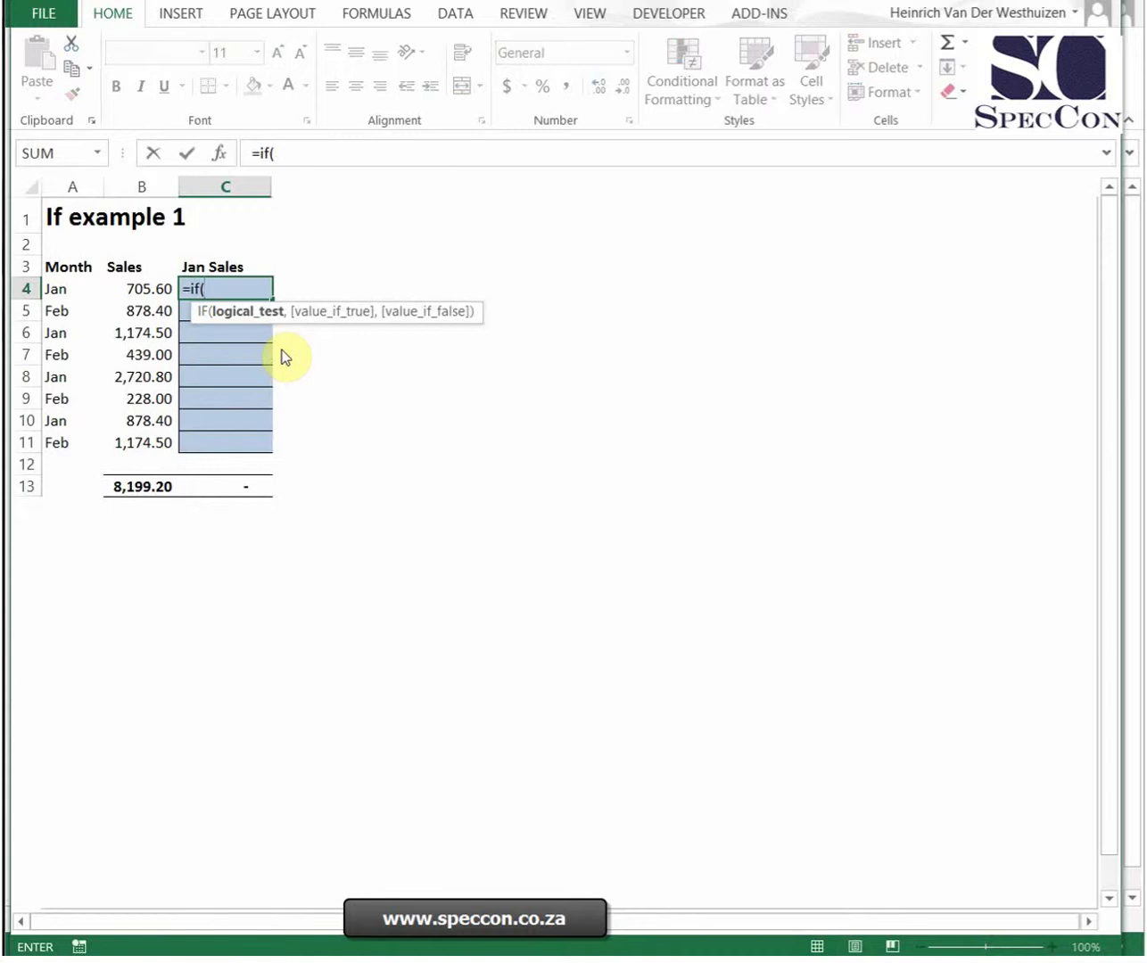
pyautogui.click(219, 154)
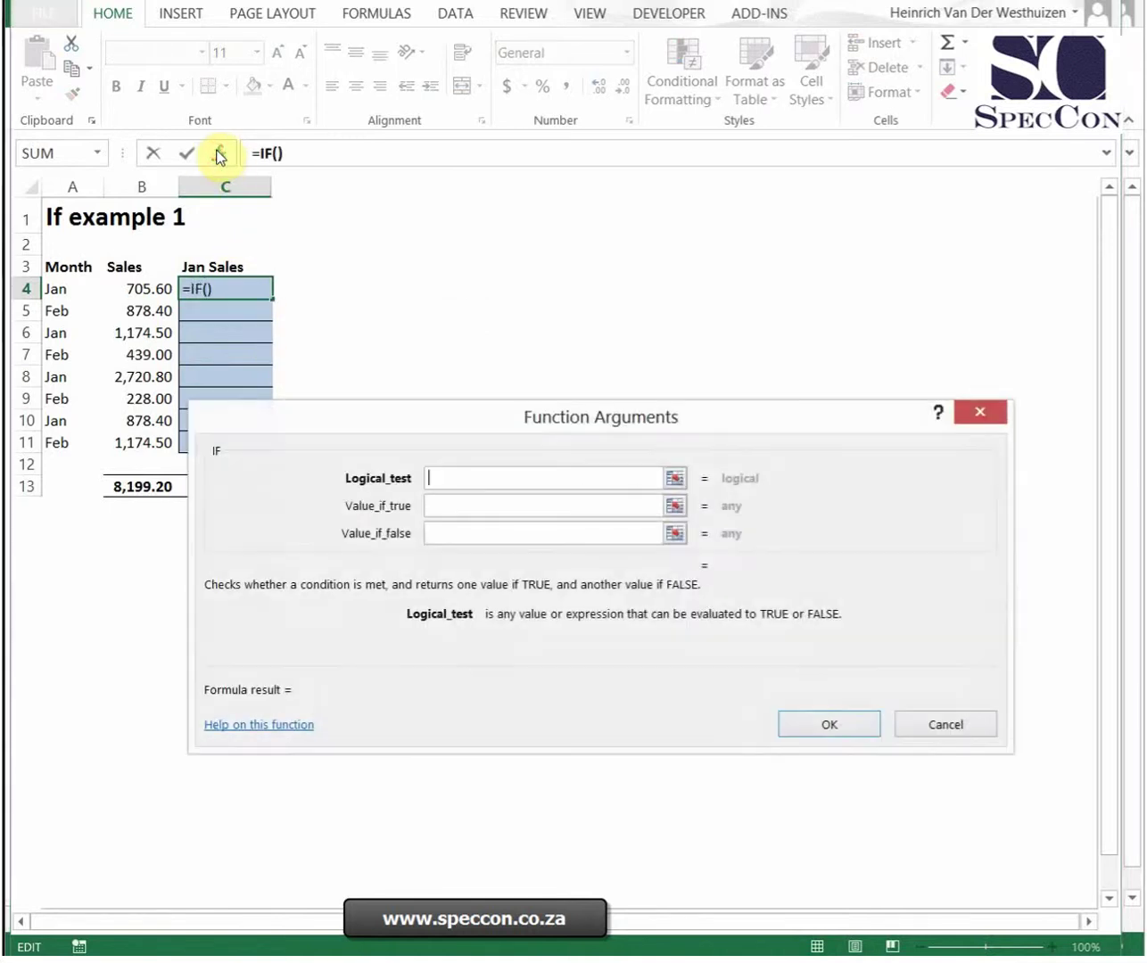
pyautogui.moveTo(431, 420); pyautogui.dragTo(515, 226)
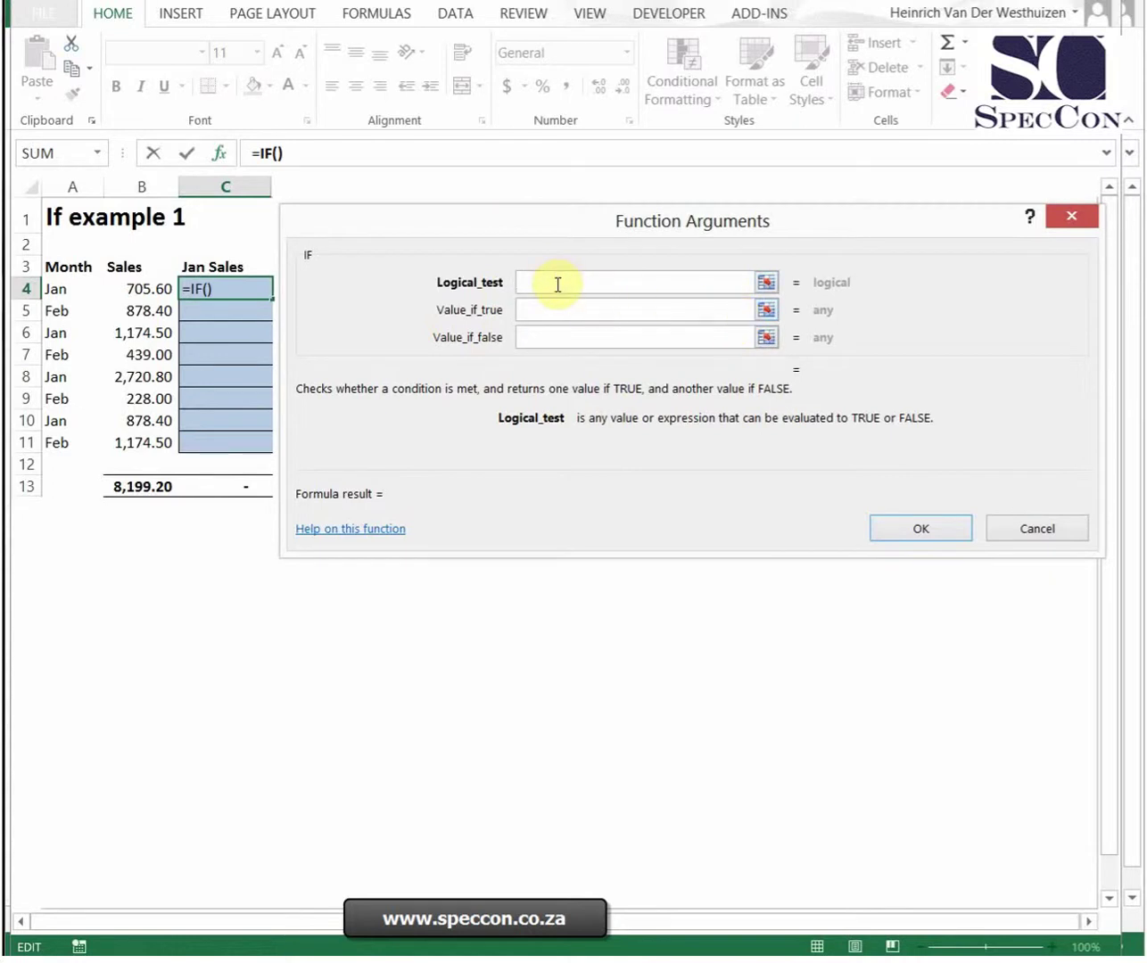
# Set the logical test to A4="jan", correcting the quotation marks
pyautogui.click(58, 288)
pyautogui.write('=')
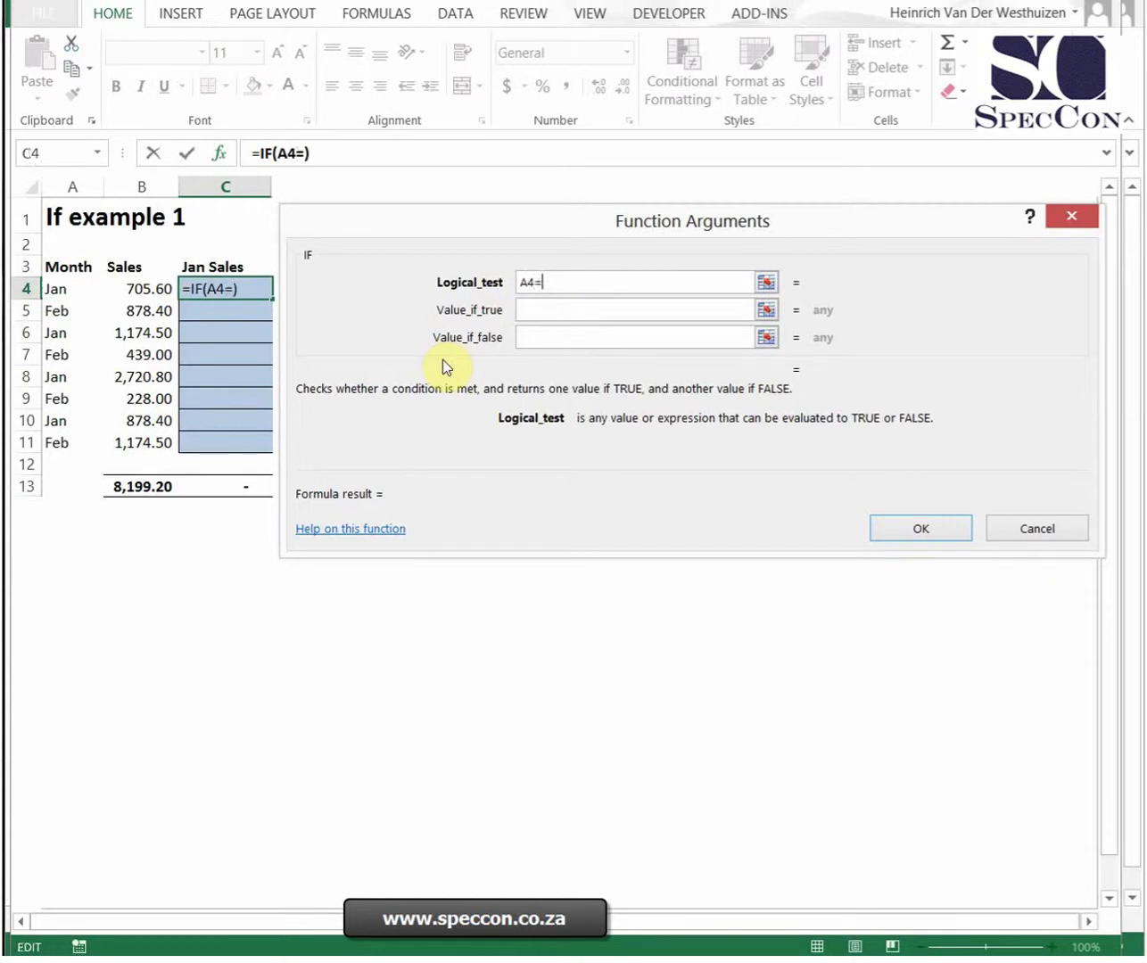
pyautogui.write('"jan"')
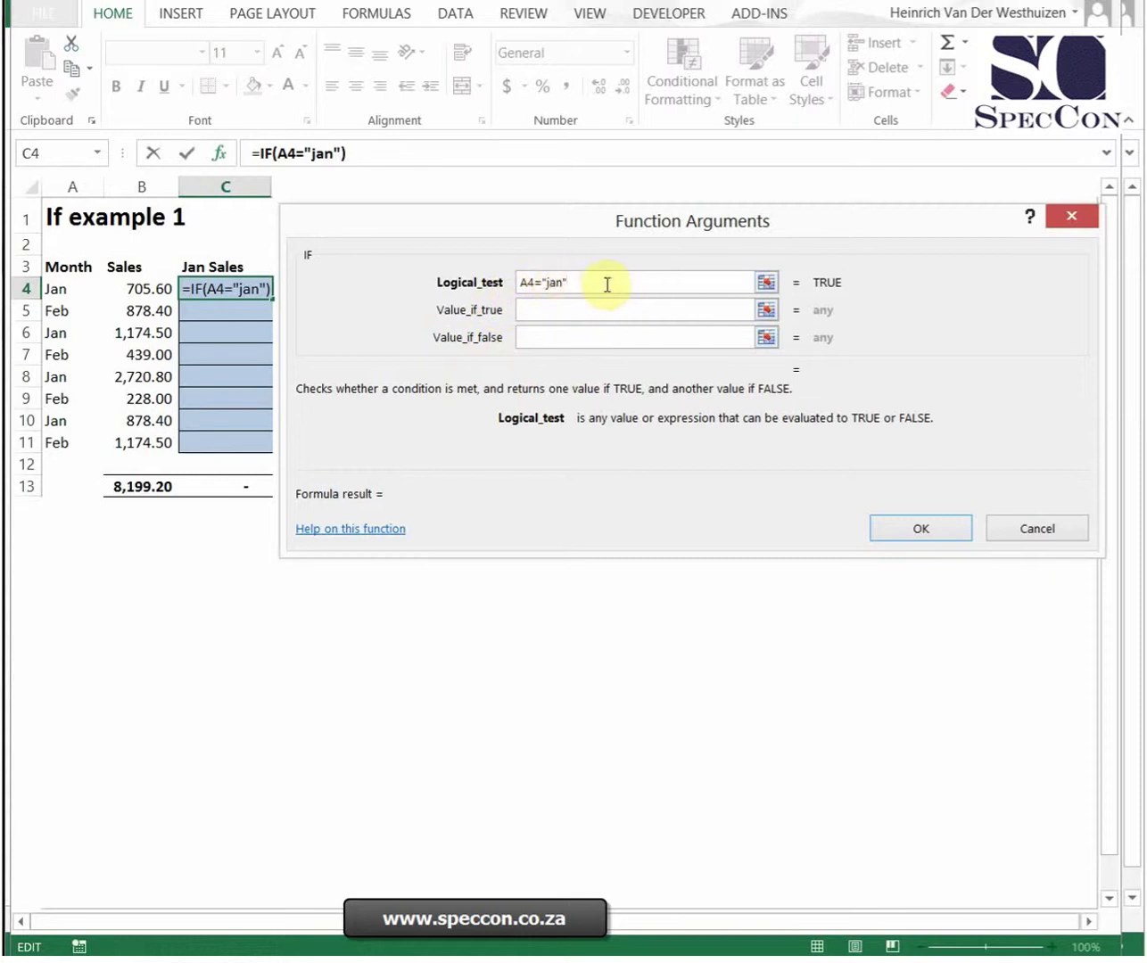
pyautogui.press('BackSpace')
pyautogui.press('Left')
pyautogui.press('Left')
pyautogui.press('Left')
pyautogui.press('BackSpace')
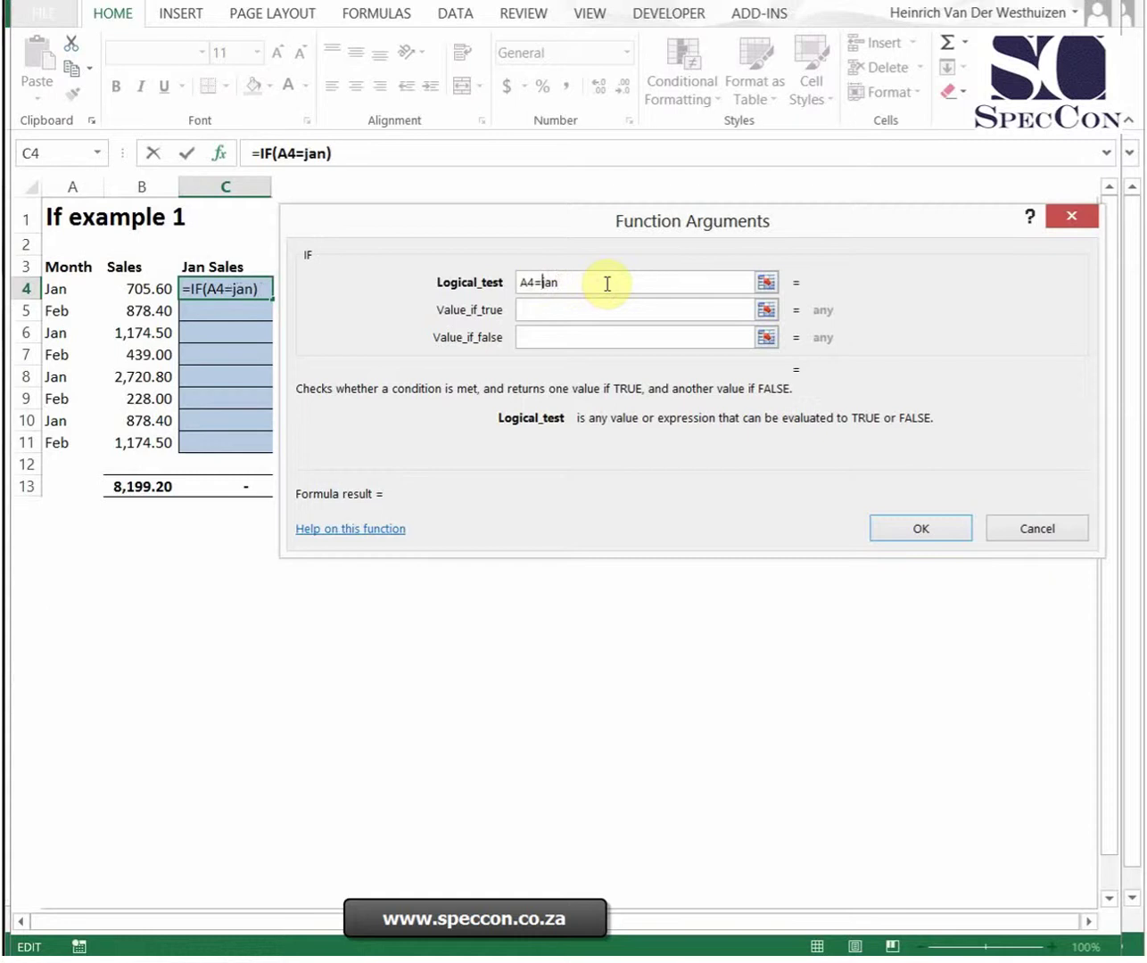
pyautogui.click(598, 309)
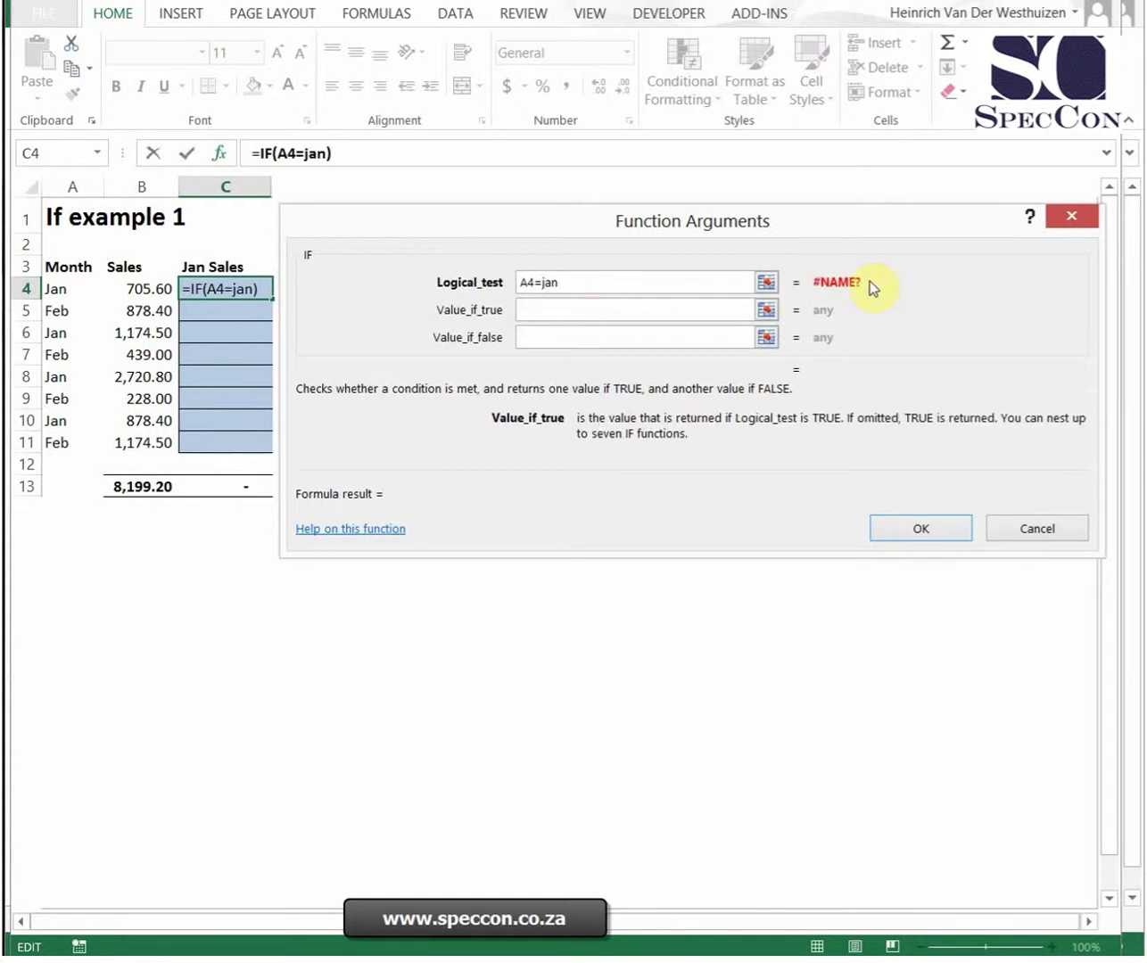
pyautogui.click(622, 284)
pyautogui.write('"')
pyautogui.press('Left')
pyautogui.press('Left')
pyautogui.press('Left')
pyautogui.press('Left')
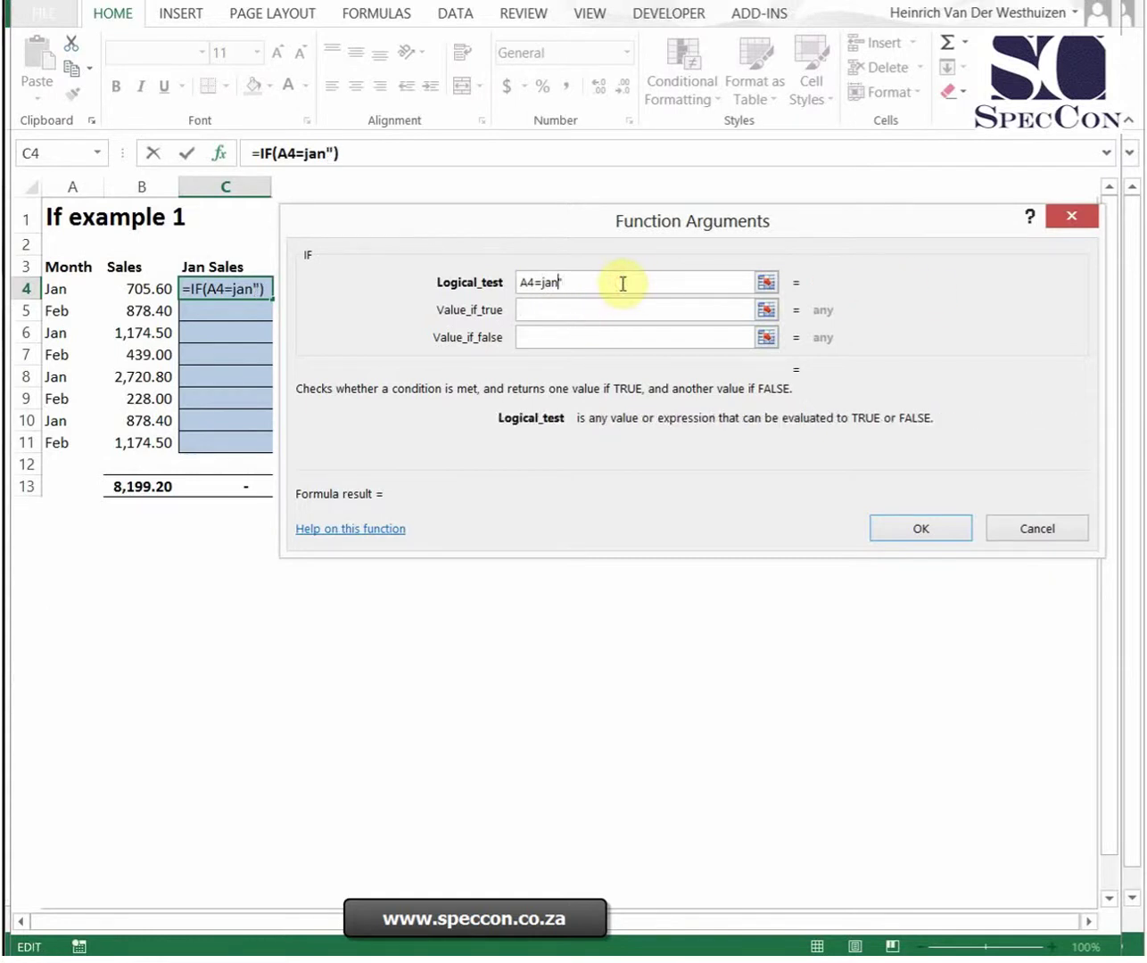
pyautogui.write('"')
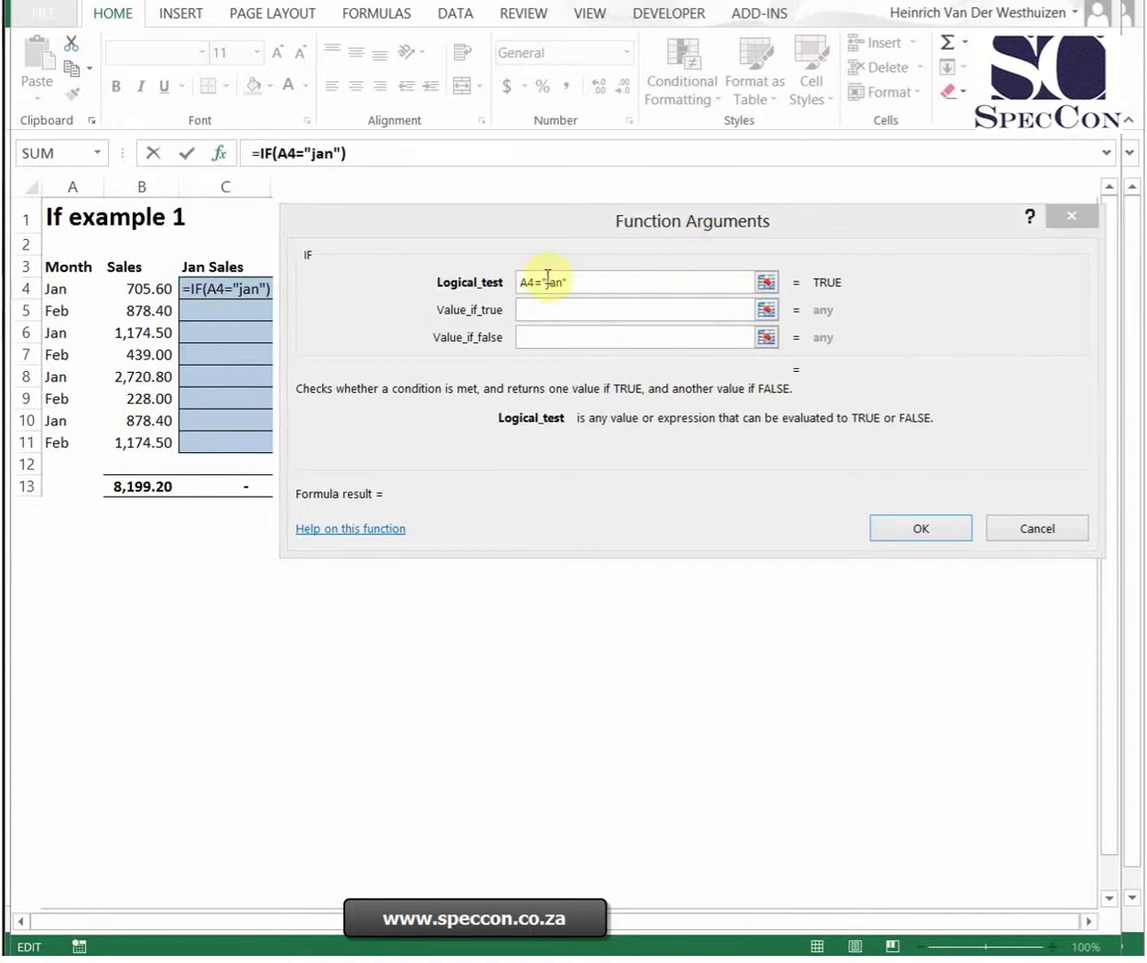
# Try extending the test to A4:A11, then revert it to A4 only
pyautogui.click(532, 278)
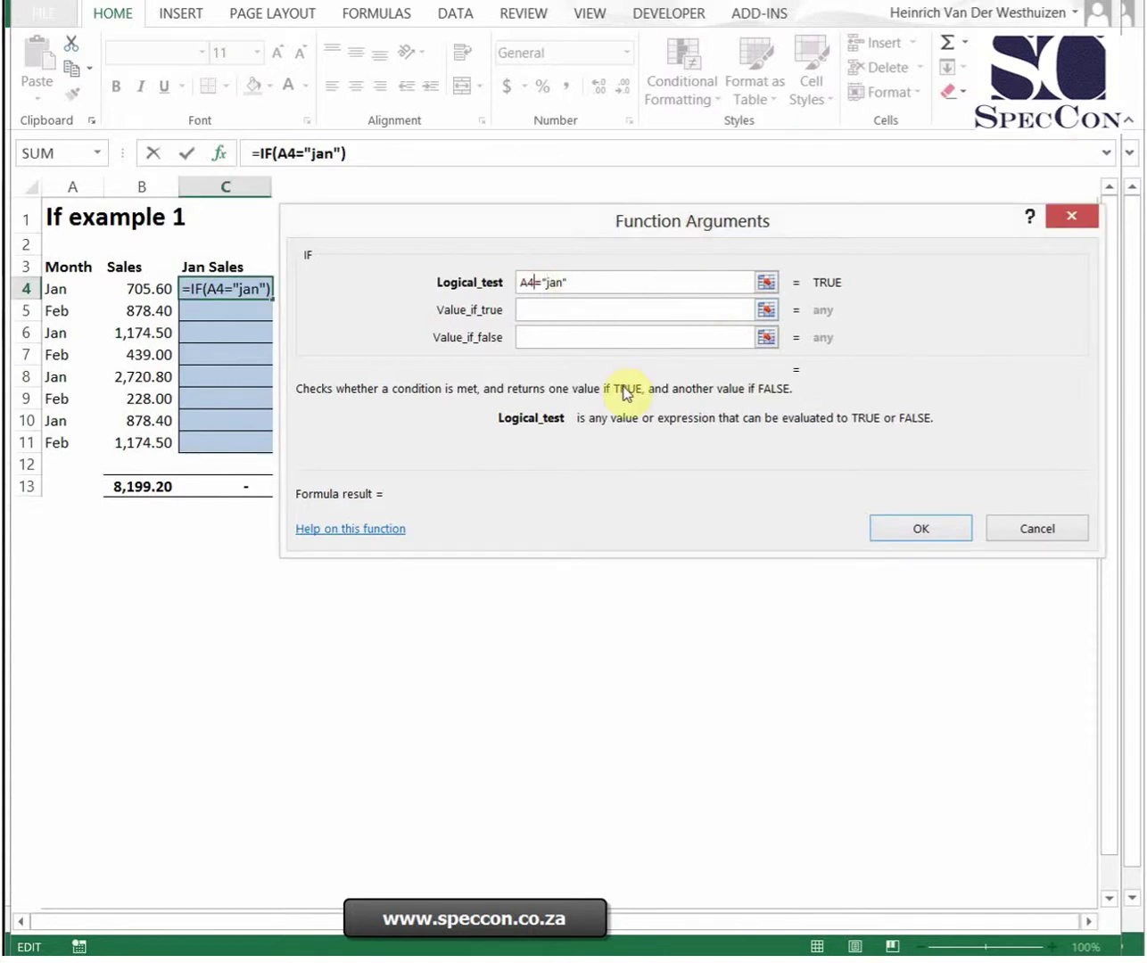
pyautogui.write(':a11')
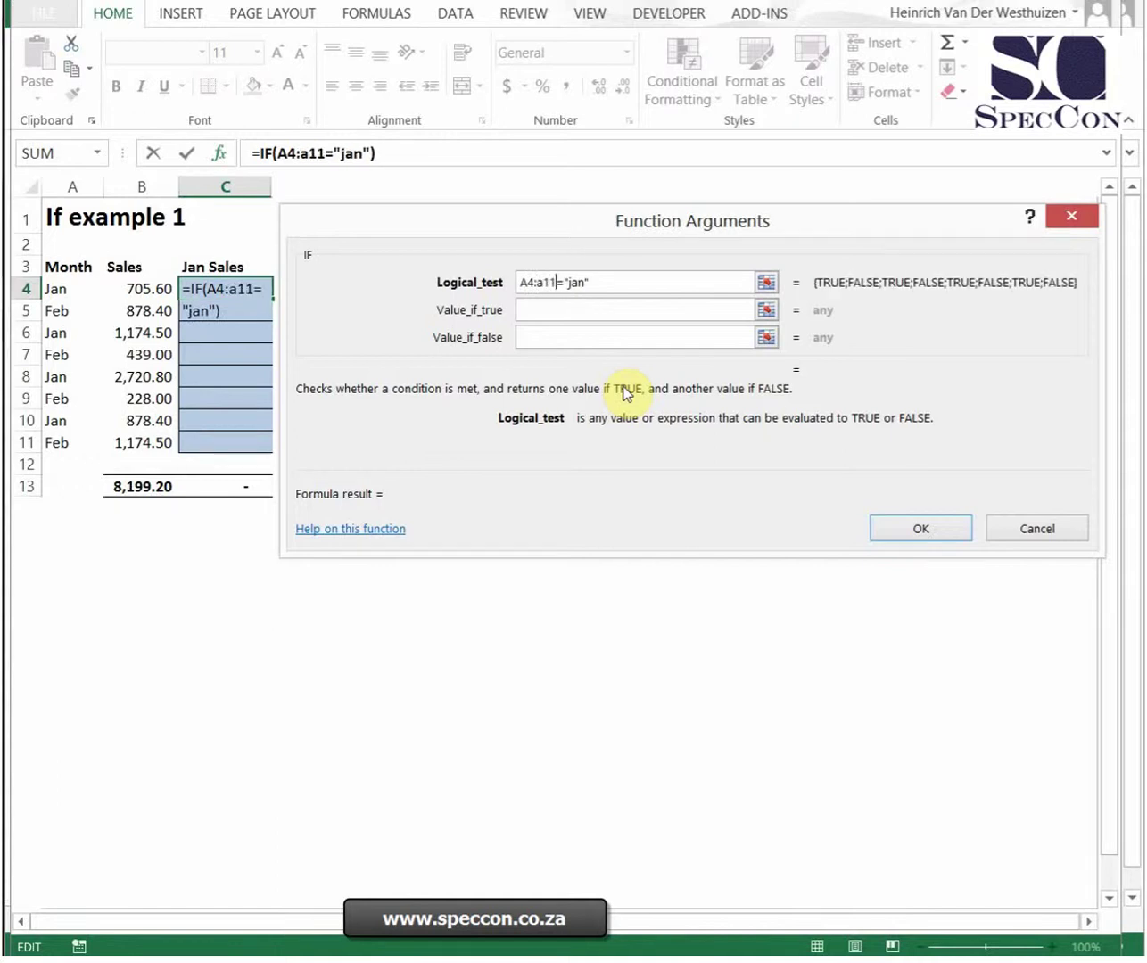
pyautogui.click(611, 312)
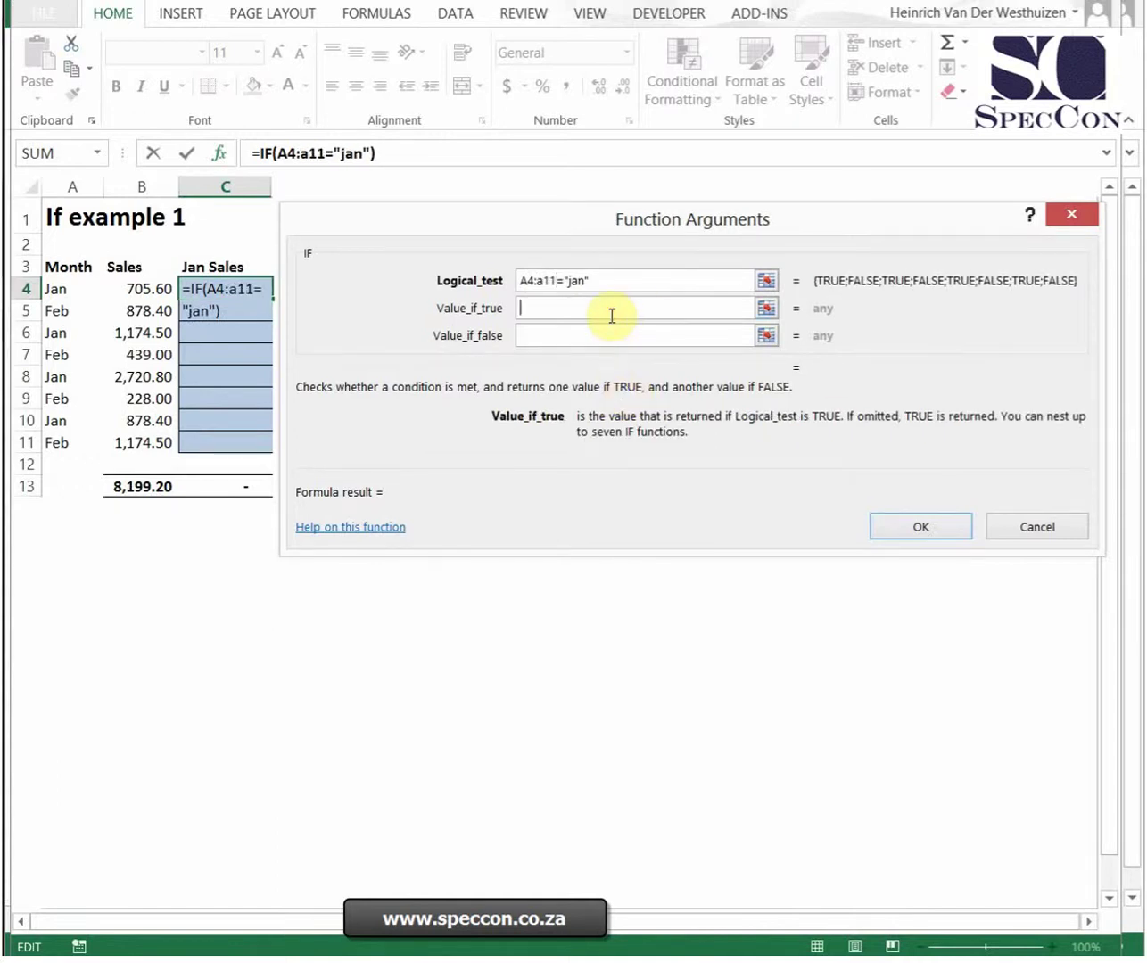
pyautogui.click(560, 283)
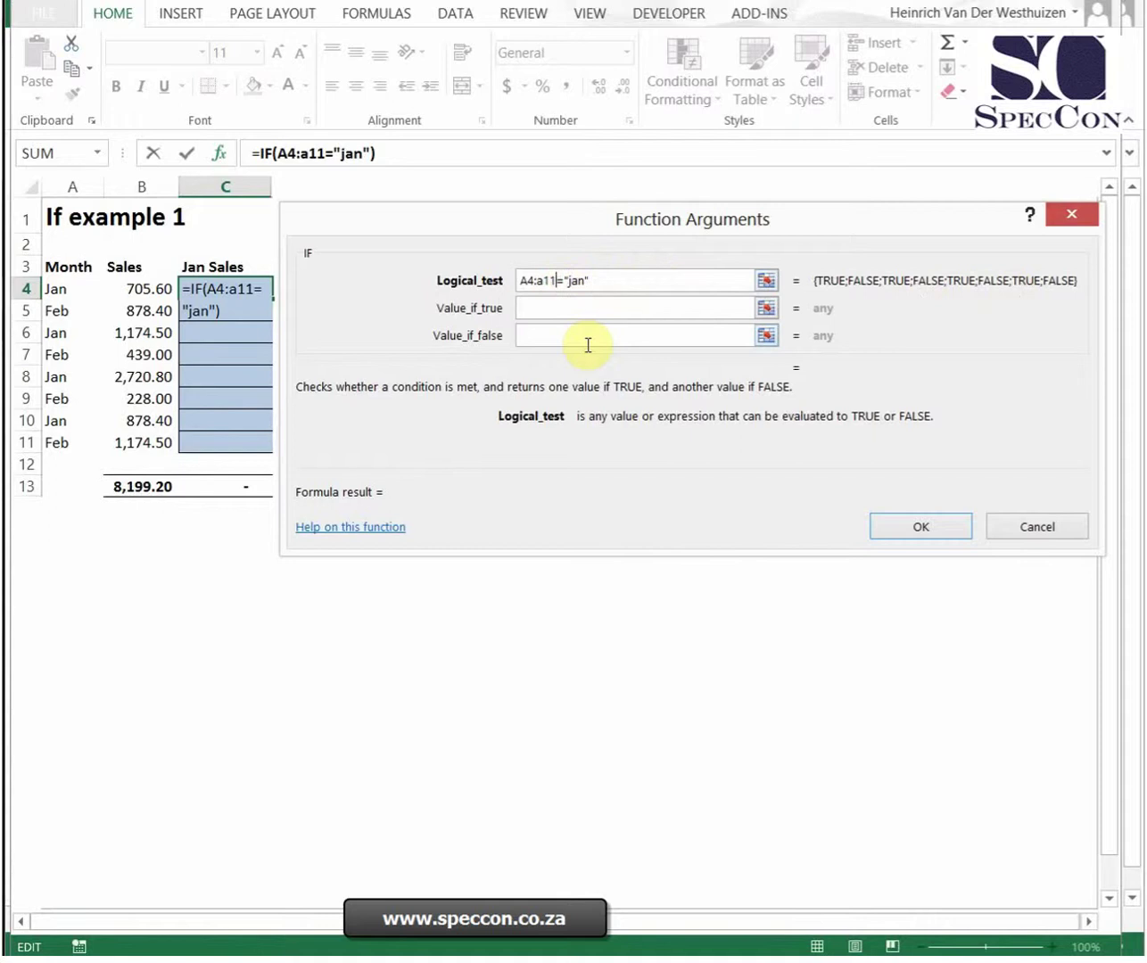
pyautogui.press('BackSpace')
pyautogui.press('BackSpace')
pyautogui.press('BackSpace')
pyautogui.press('BackSpace')
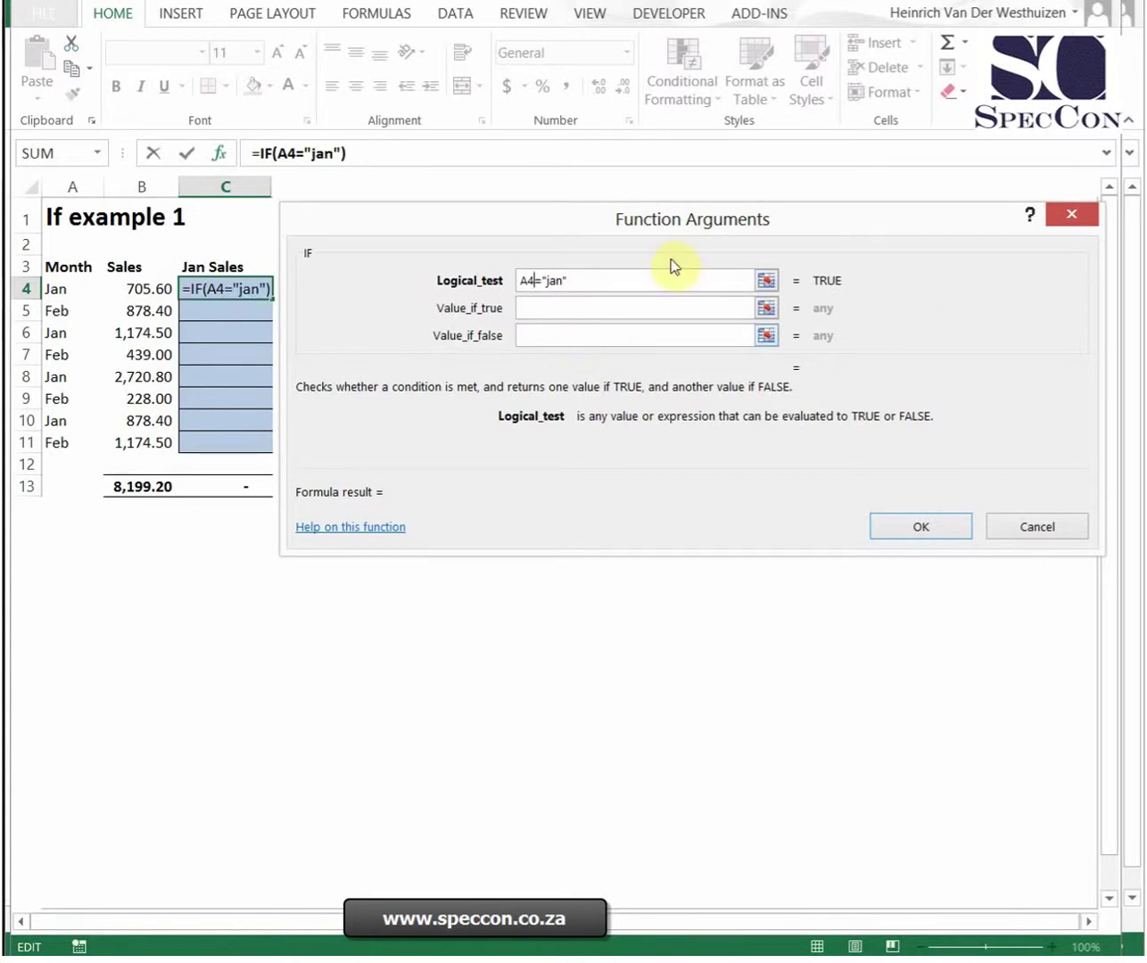
# Set Value_if_true to B4 and Value_if_false to 0
pyautogui.click(569, 309)
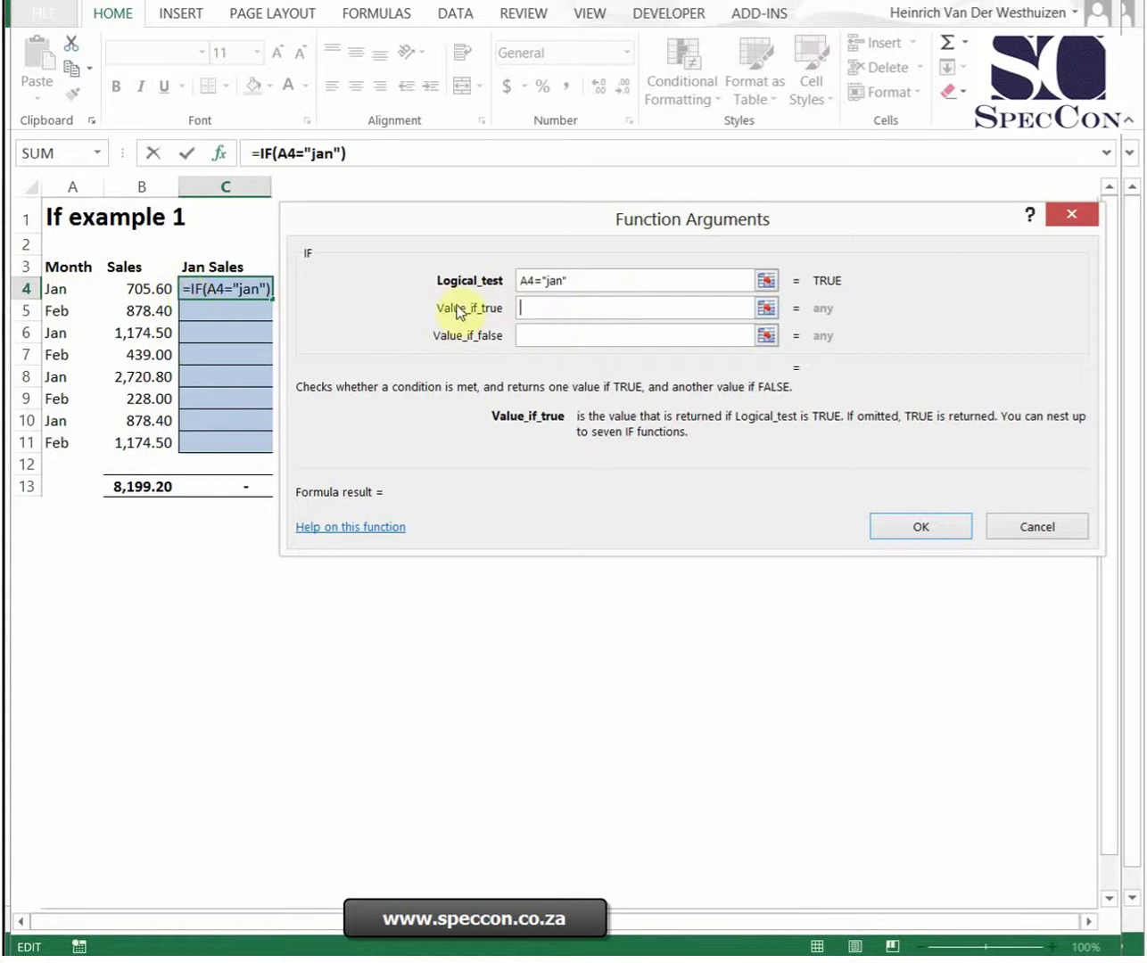
pyautogui.click(148, 298)
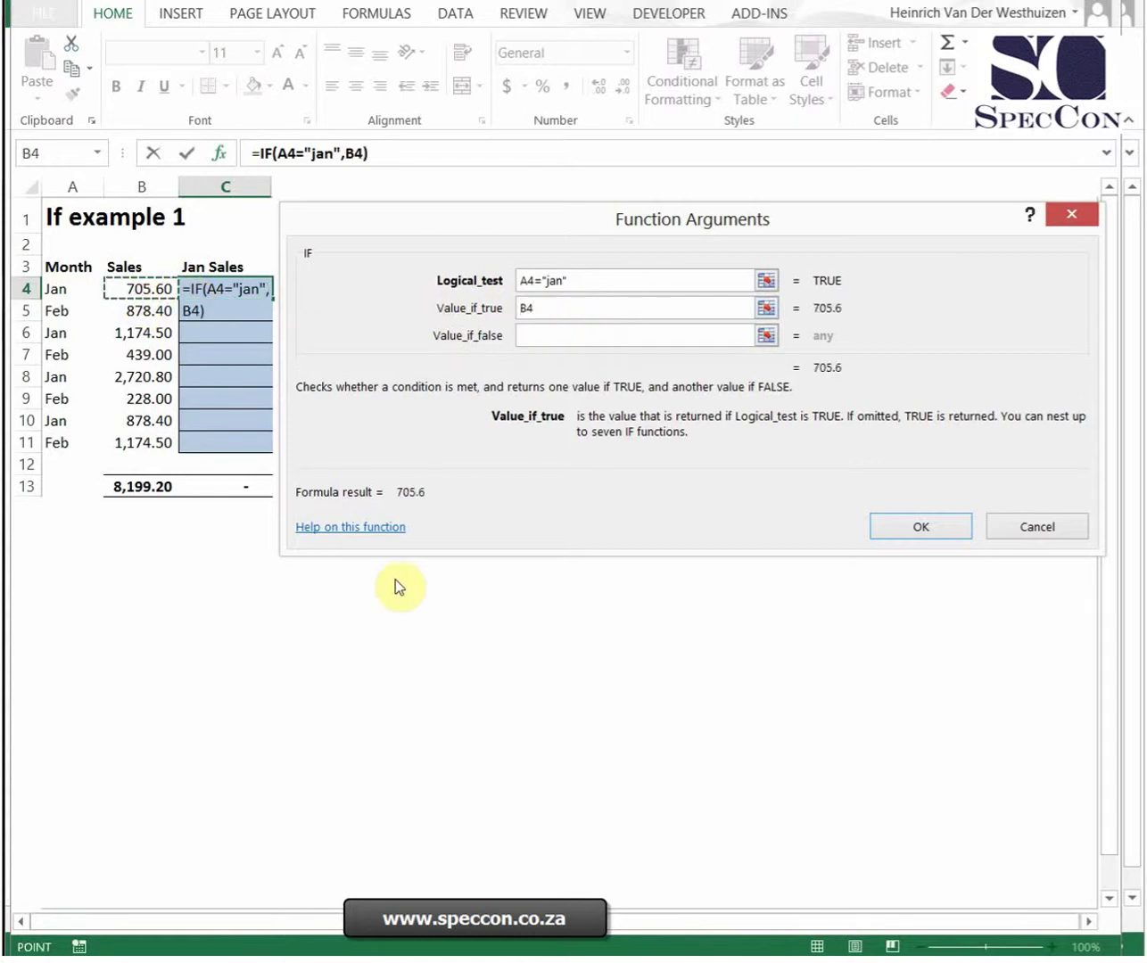
pyautogui.click(584, 336)
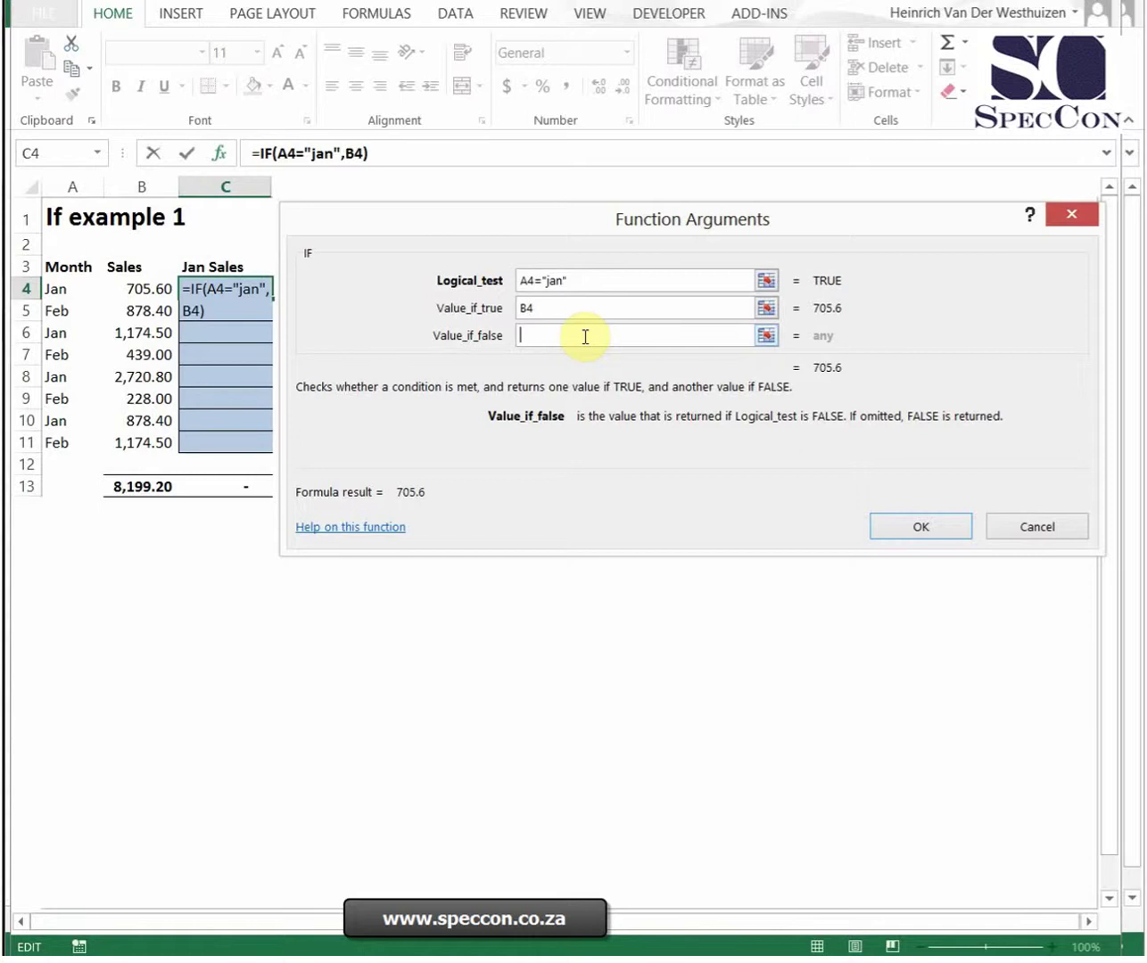
pyautogui.write('0')
# Confirm C4's IF formula and apply comma style with two decimals
pyautogui.click(901, 531)
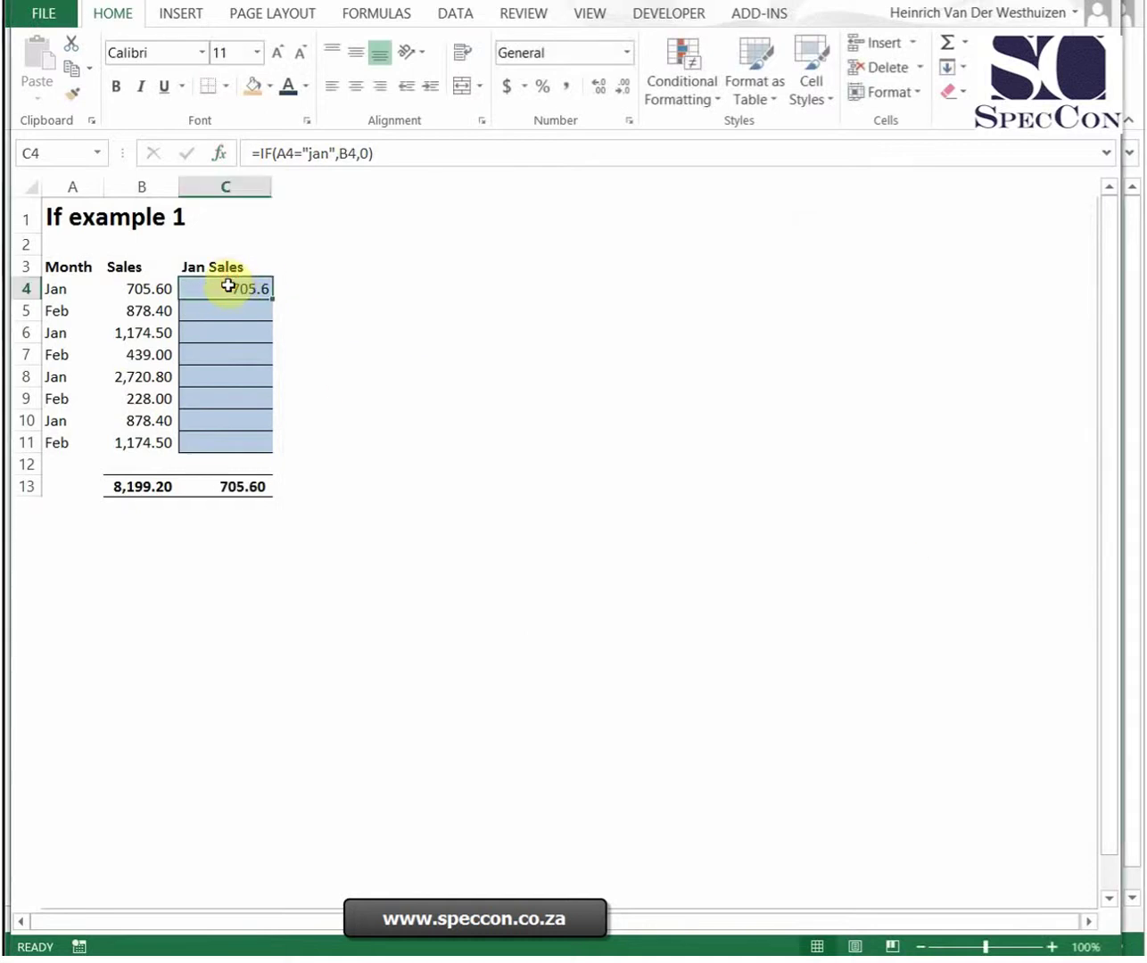
pyautogui.click(60, 288)
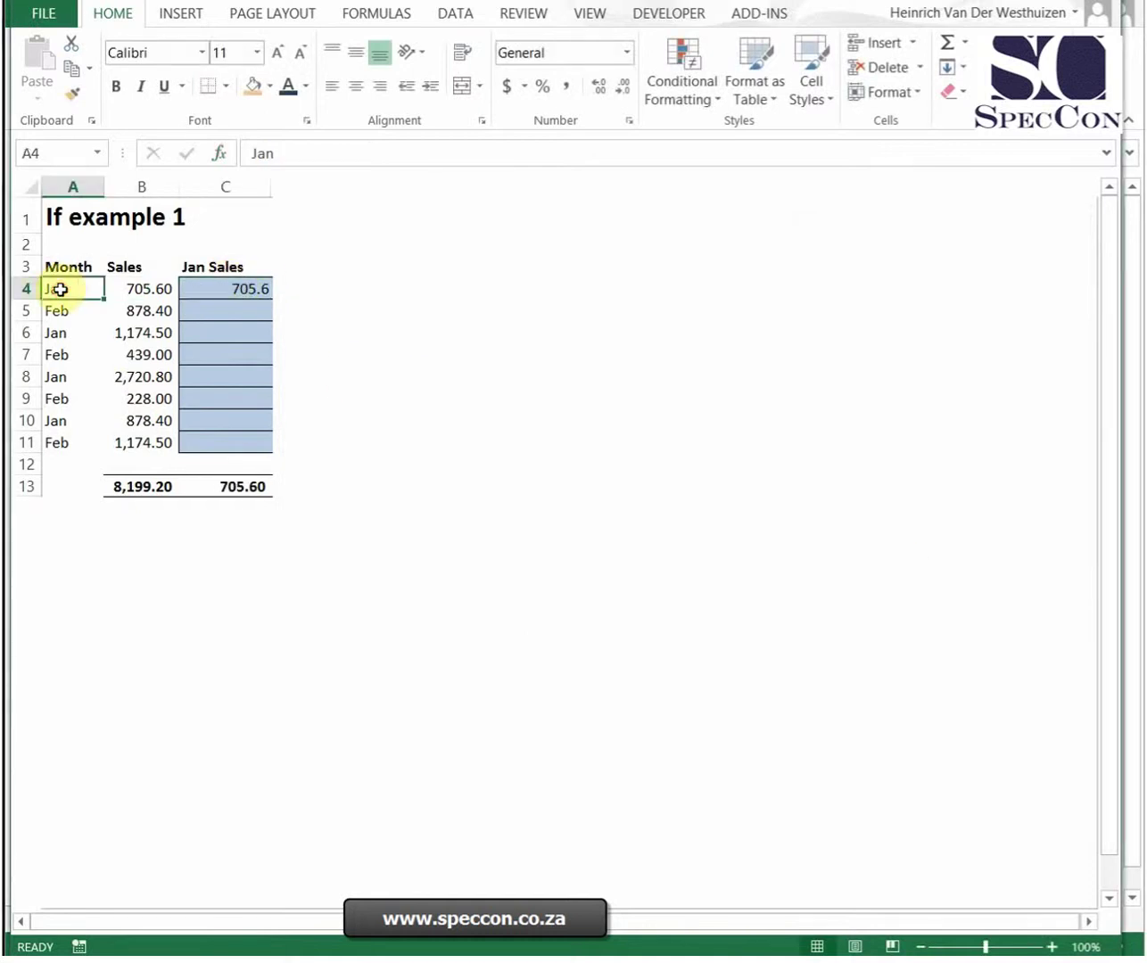
pyautogui.click(244, 287)
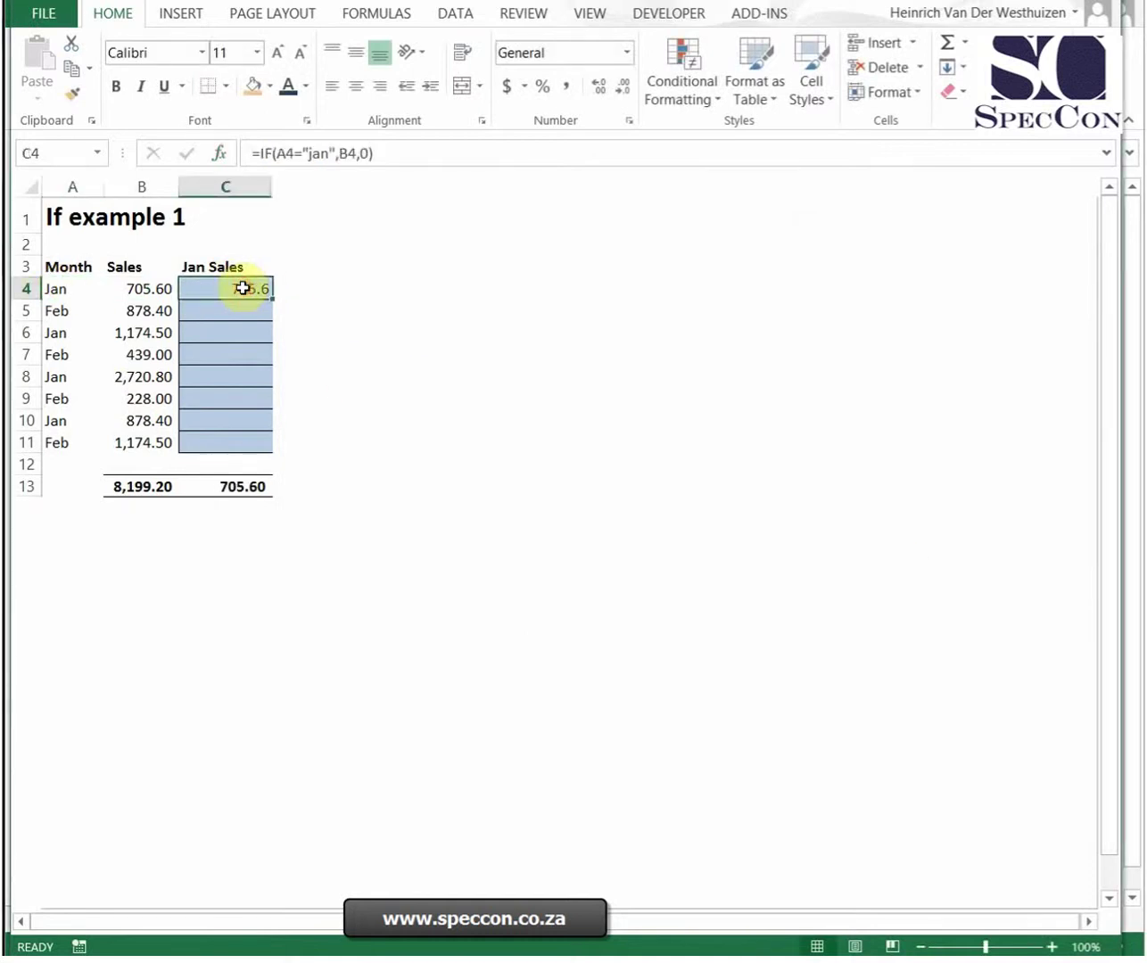
pyautogui.click(567, 91)
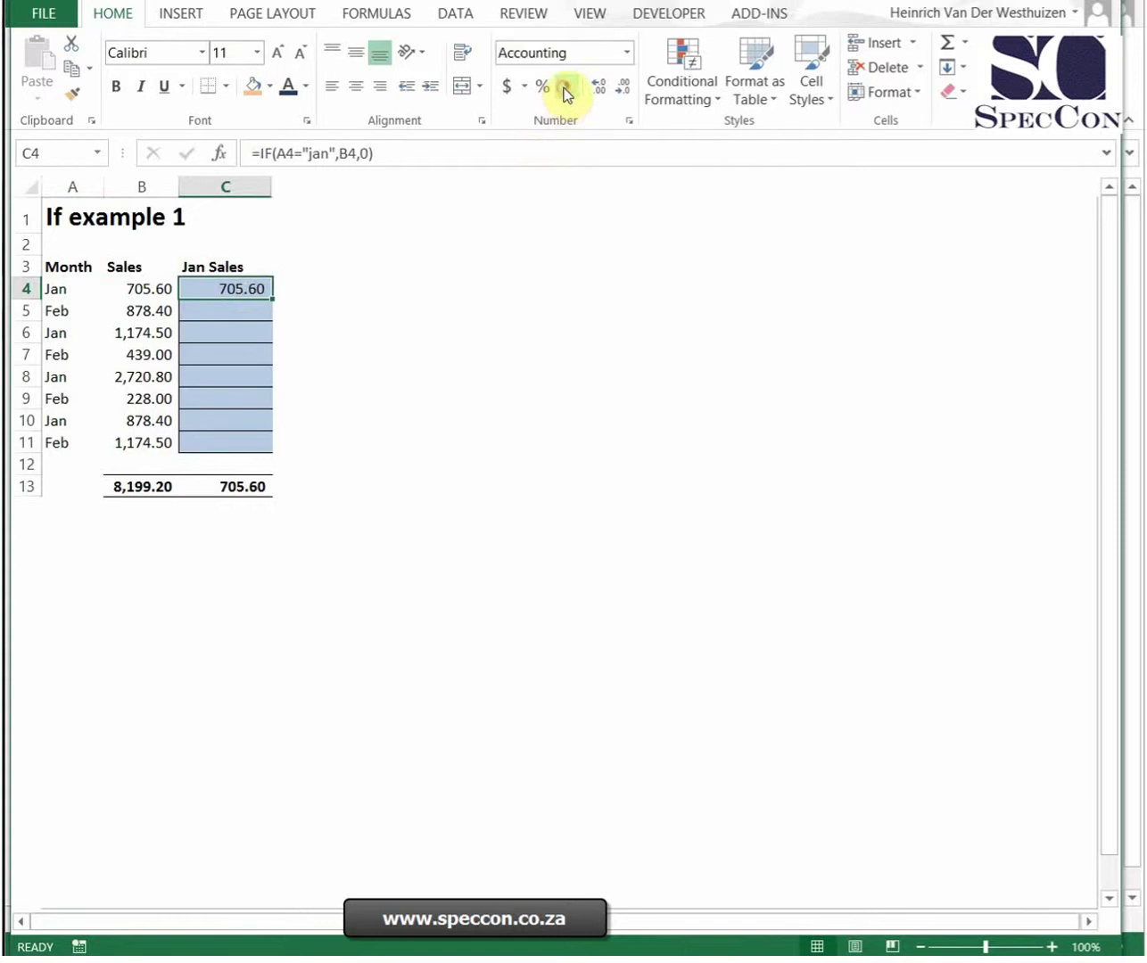
# Fill the formula down to C11 and check C6, C8 and C10 reference their rows
pyautogui.doubleClick(272, 299)
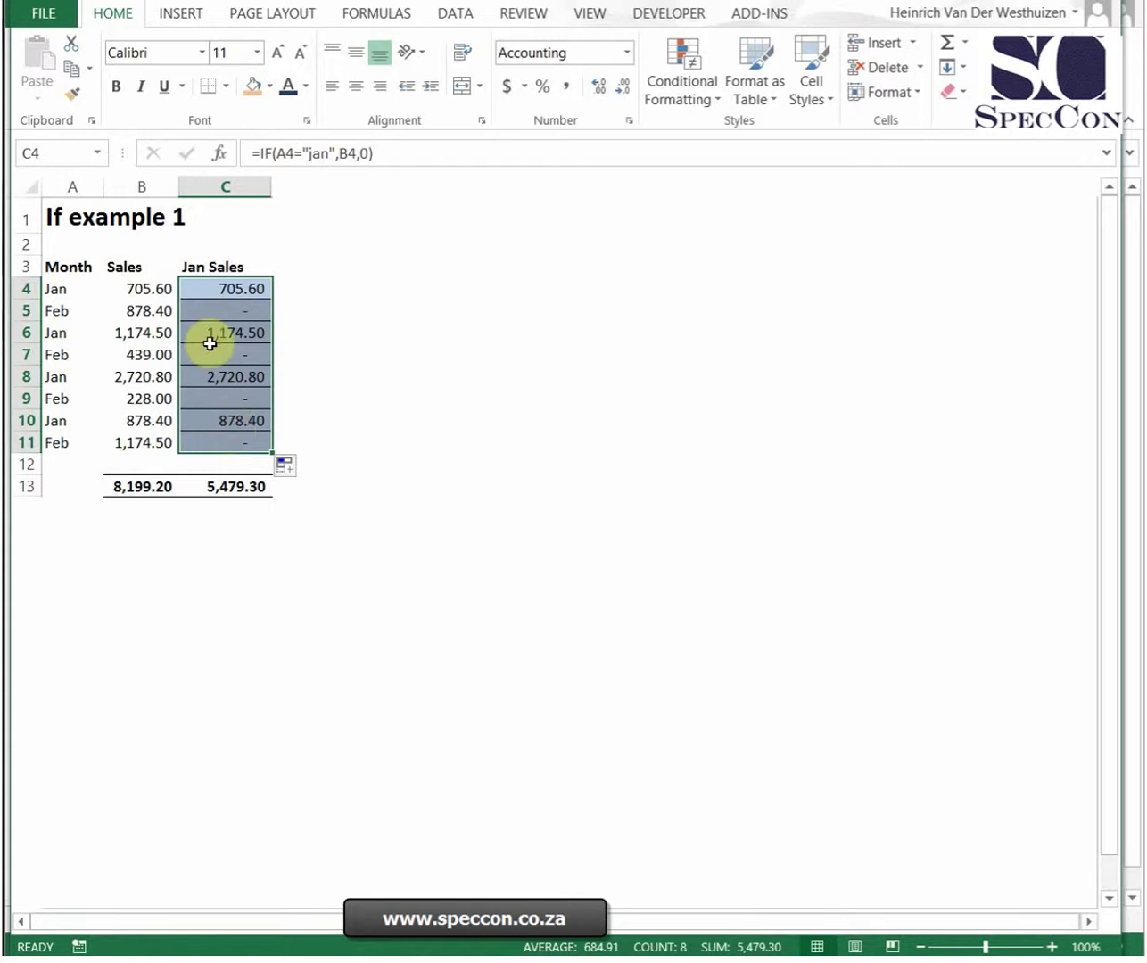
pyautogui.click(240, 332)
pyautogui.click(236, 378)
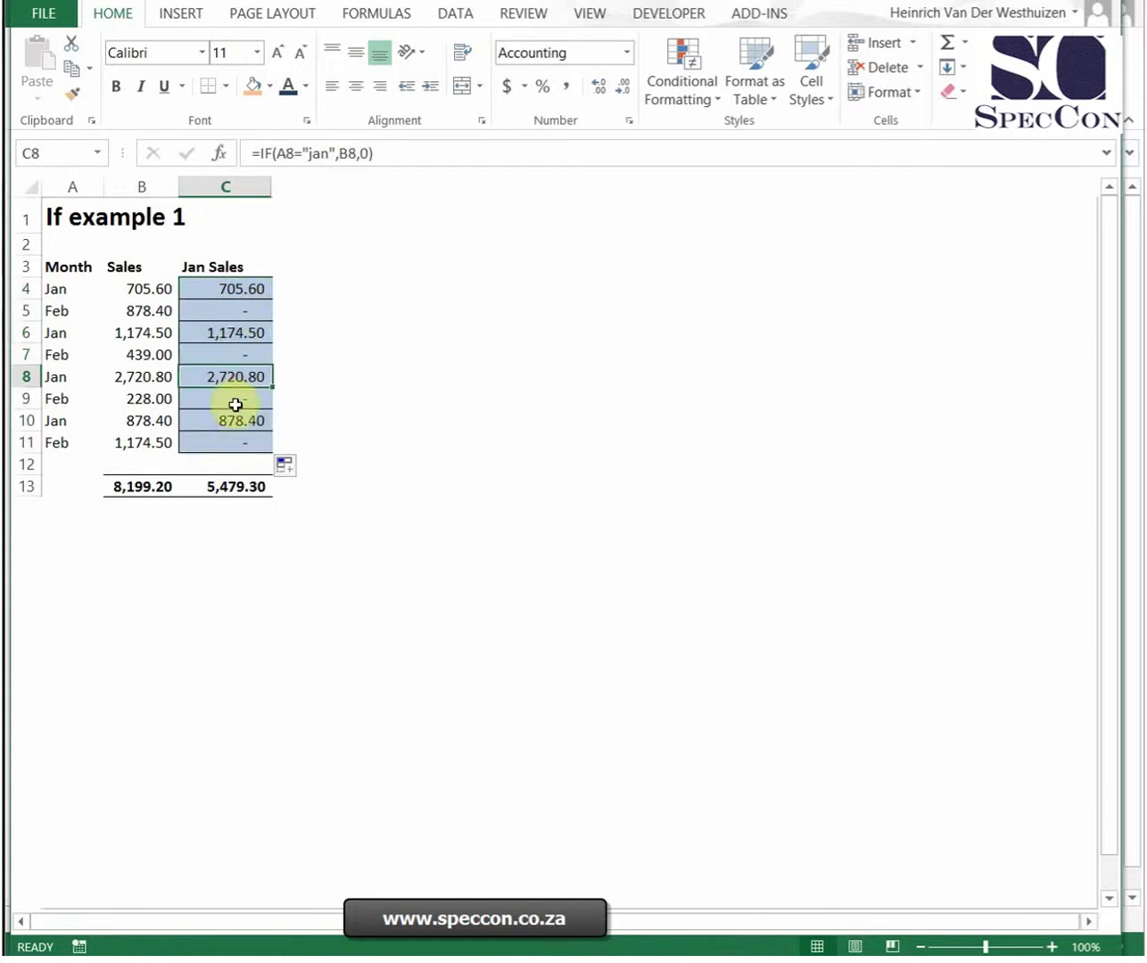
pyautogui.click(236, 418)
pyautogui.click(236, 339)
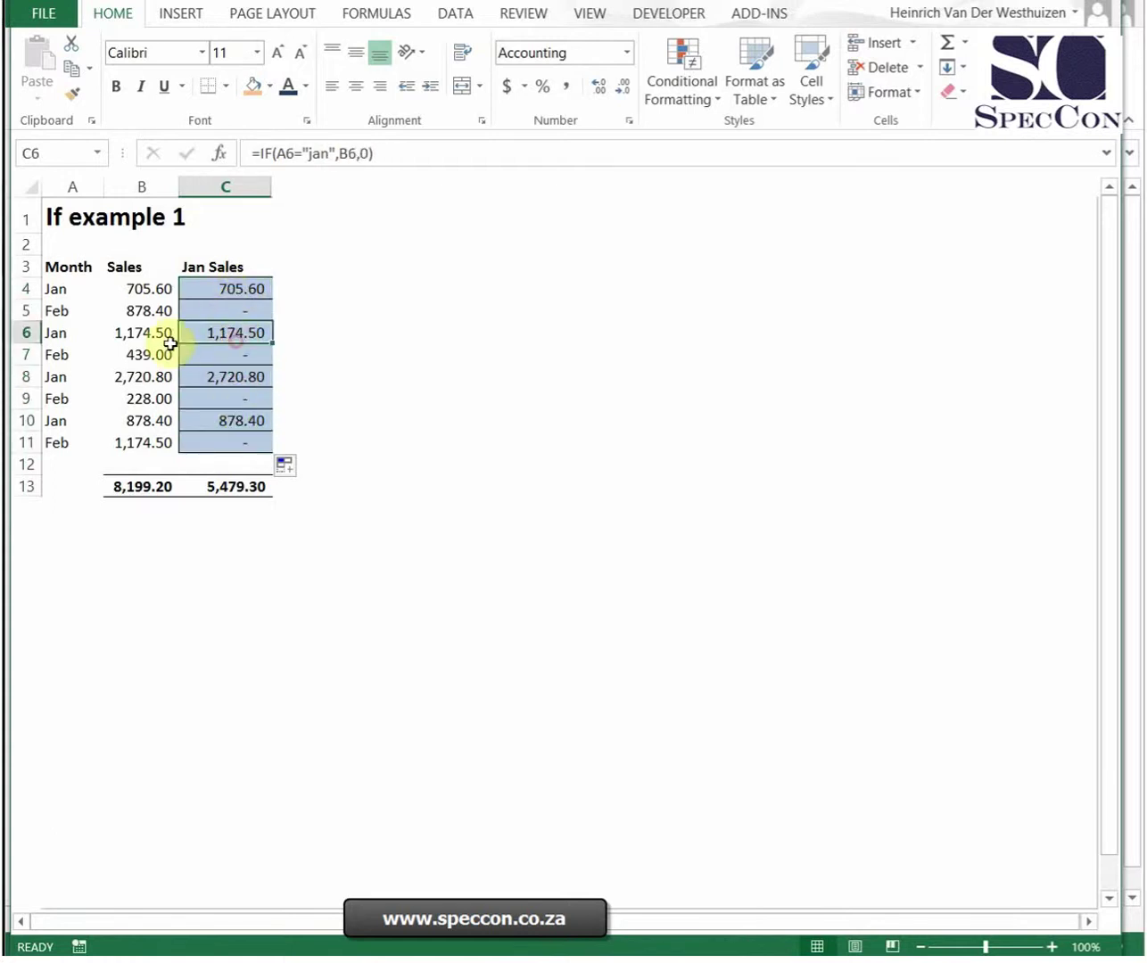
# Add a trailing space after Jan in A6
pyautogui.click(81, 332)
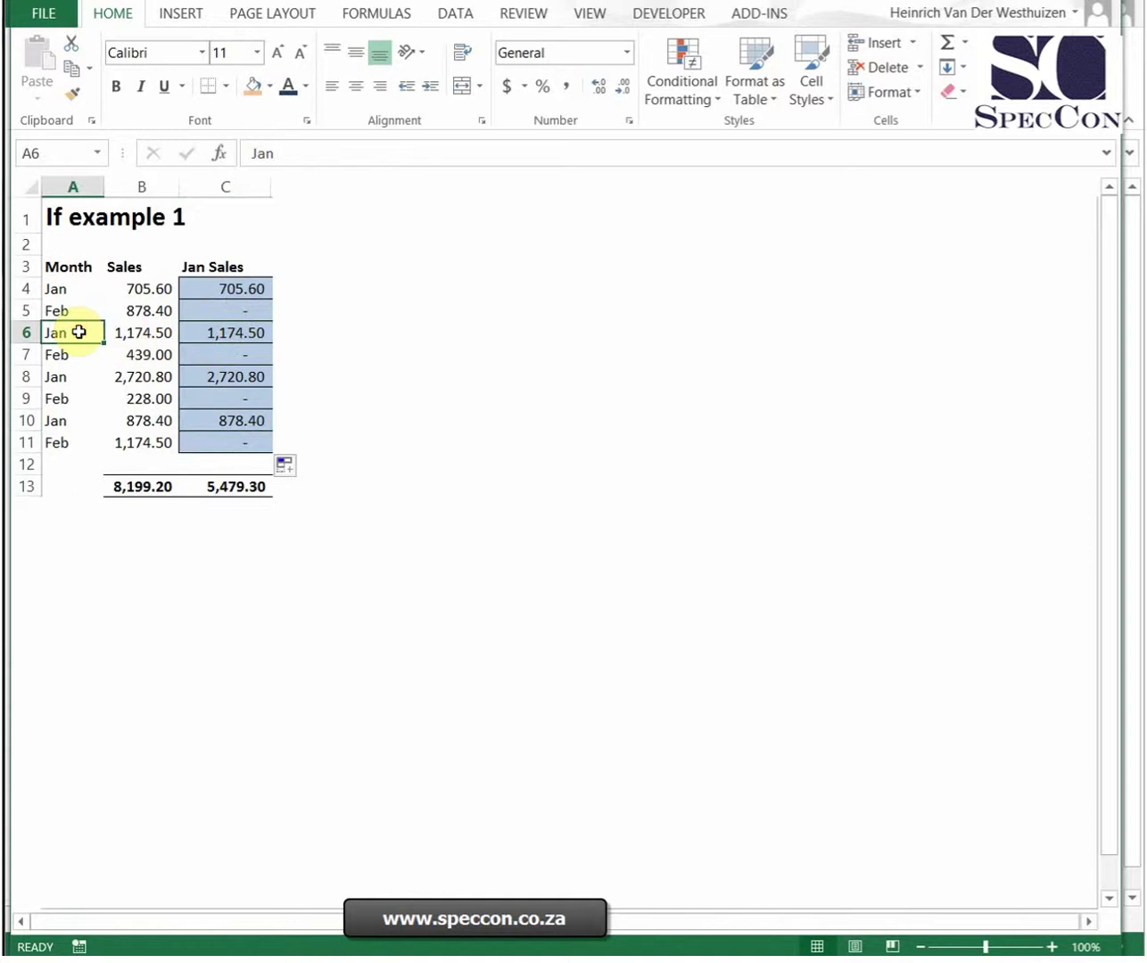
pyautogui.click(389, 153)
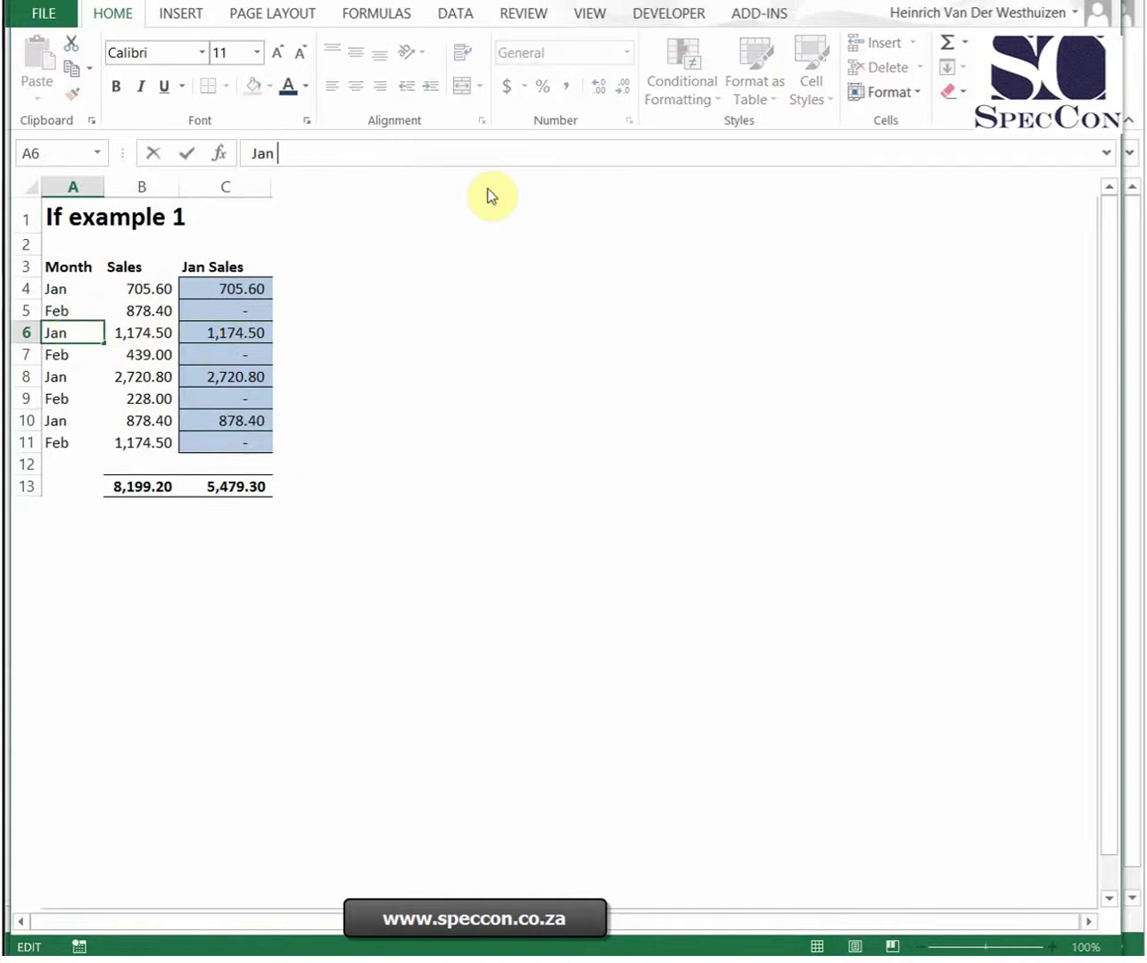
pyautogui.press('Return')
pyautogui.press('Up')
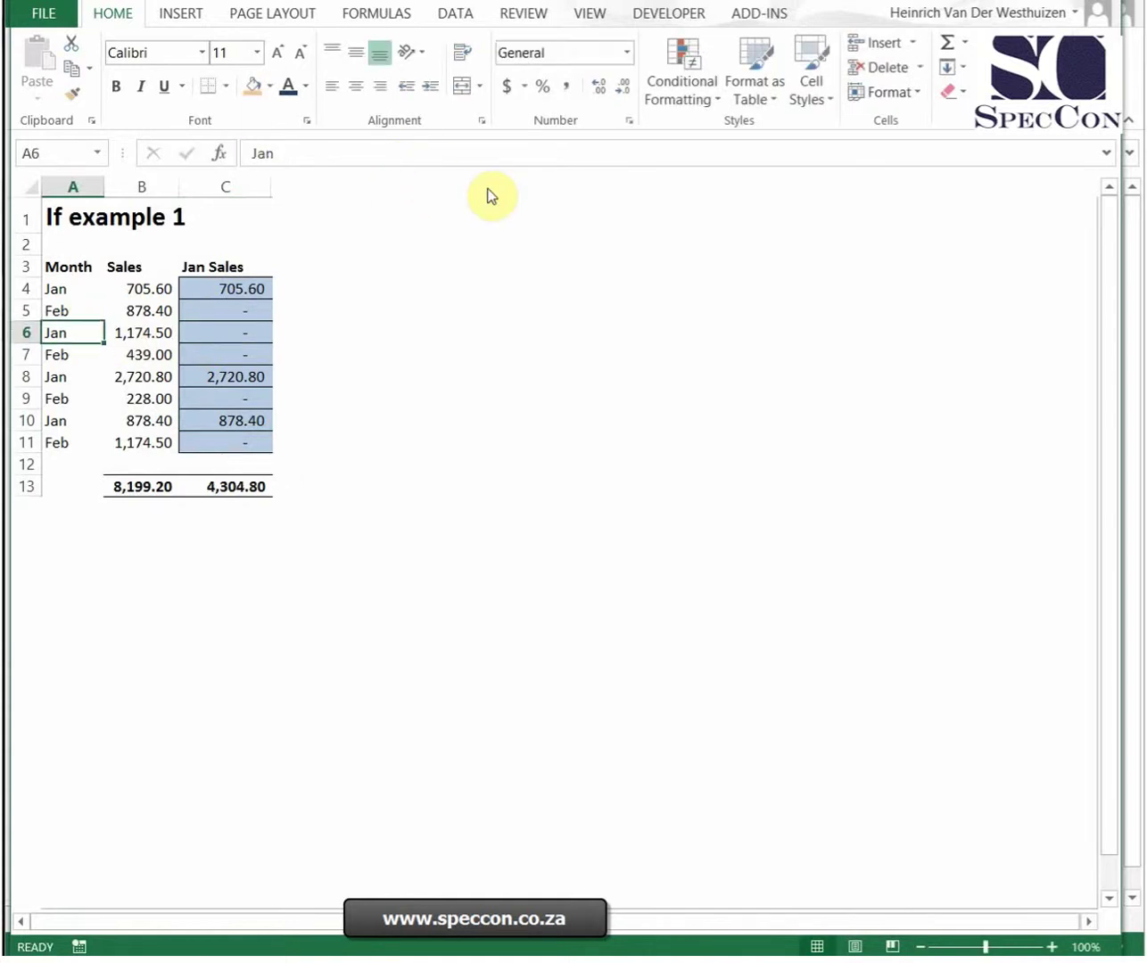
# Compare the Jan text in A4 and A6 in the formula bar
pyautogui.press('Up')
pyautogui.press('Up')
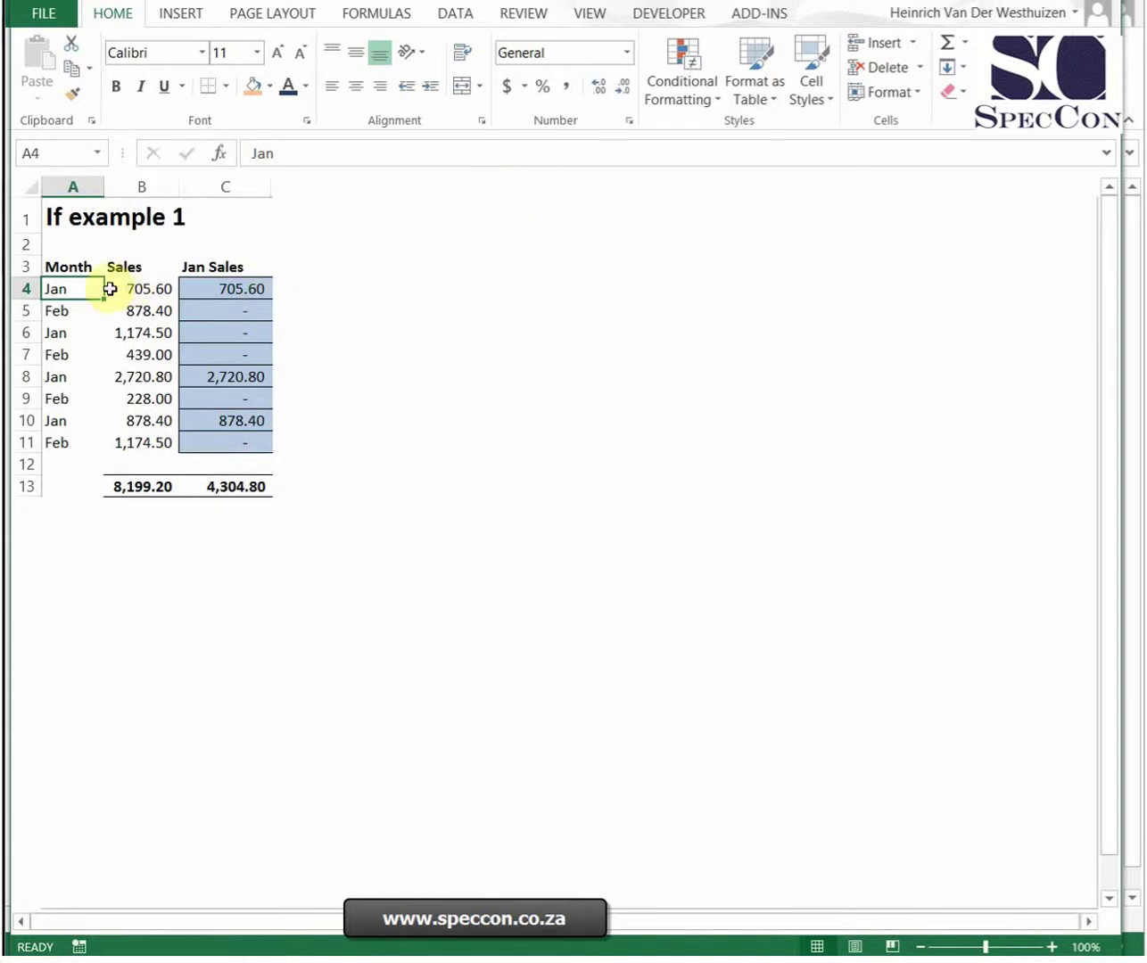
pyautogui.click(339, 157)
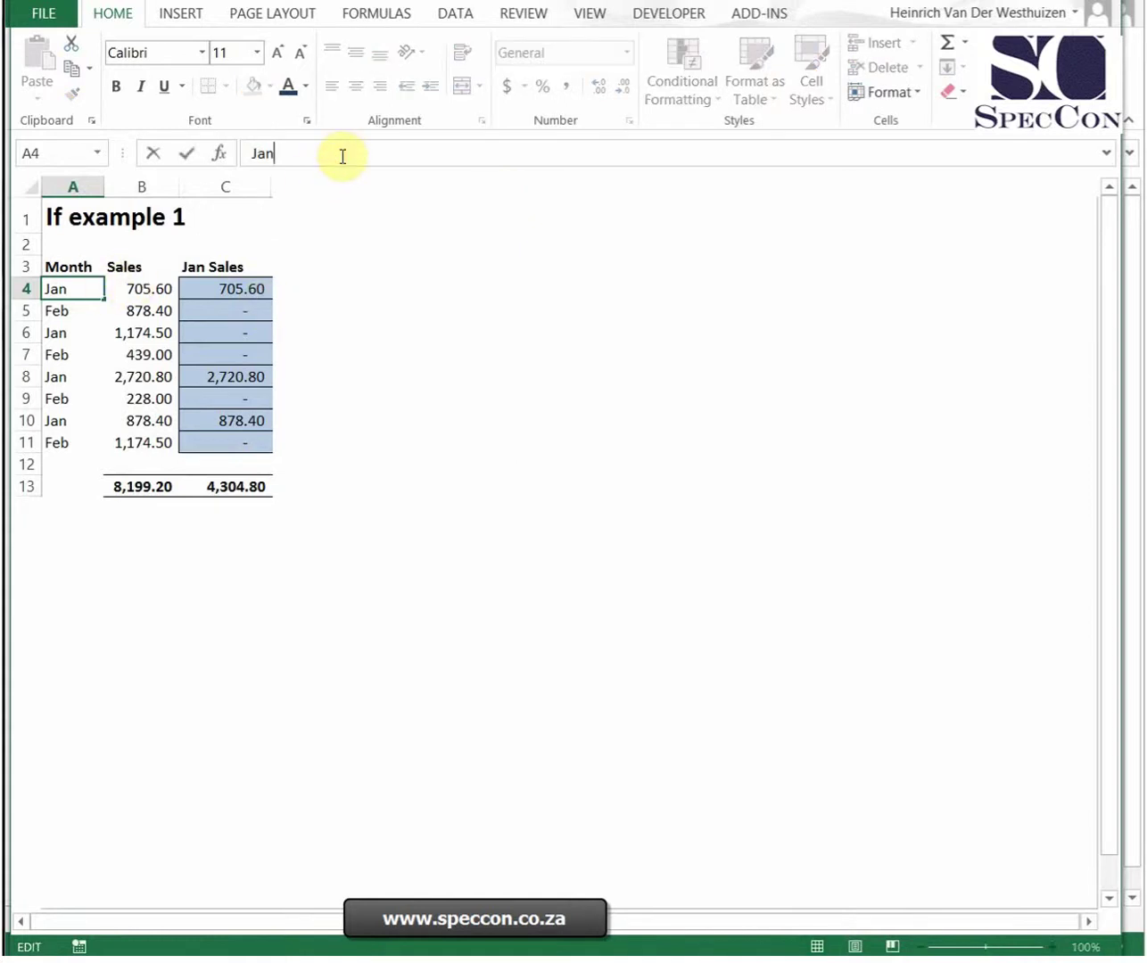
pyautogui.press('Return')
pyautogui.press('Return')
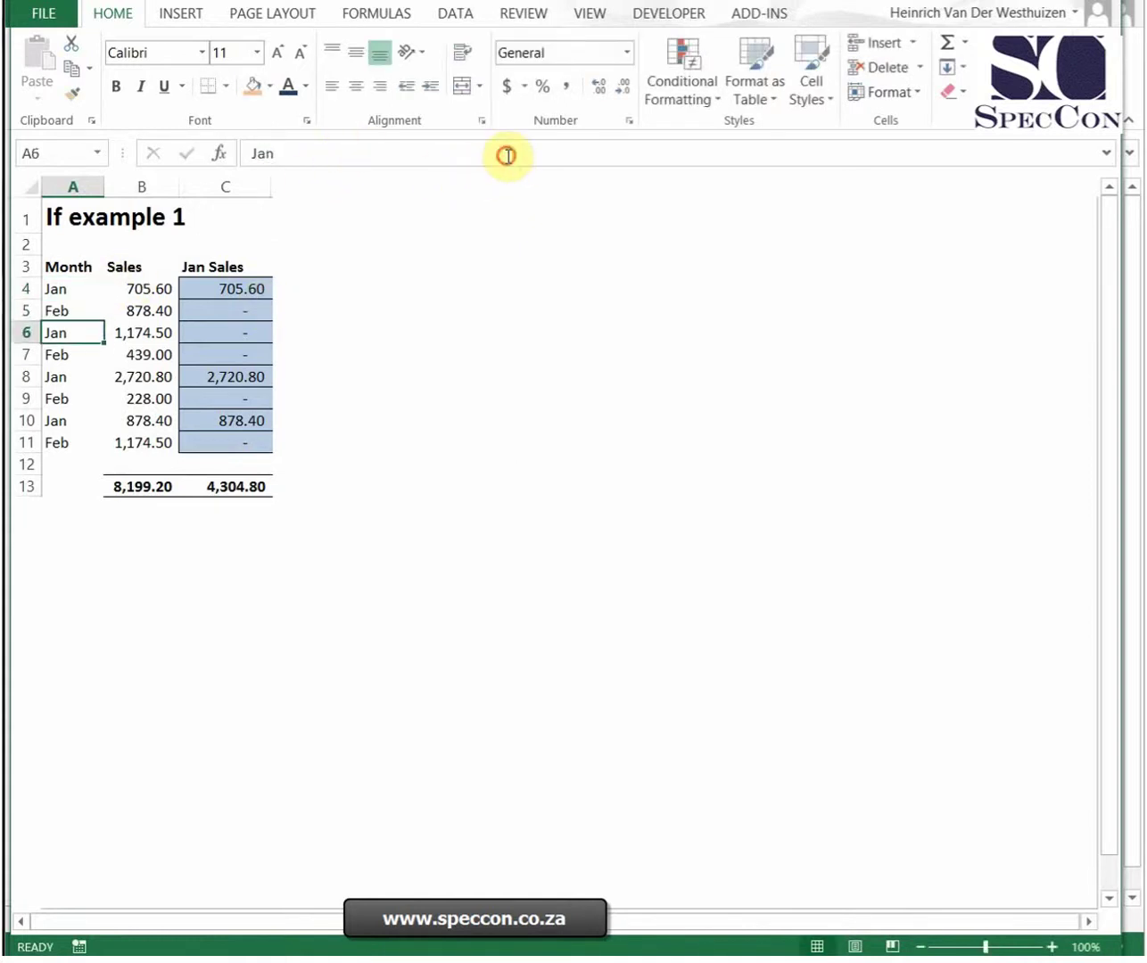
pyautogui.click(506, 154)
pyautogui.press('Return')
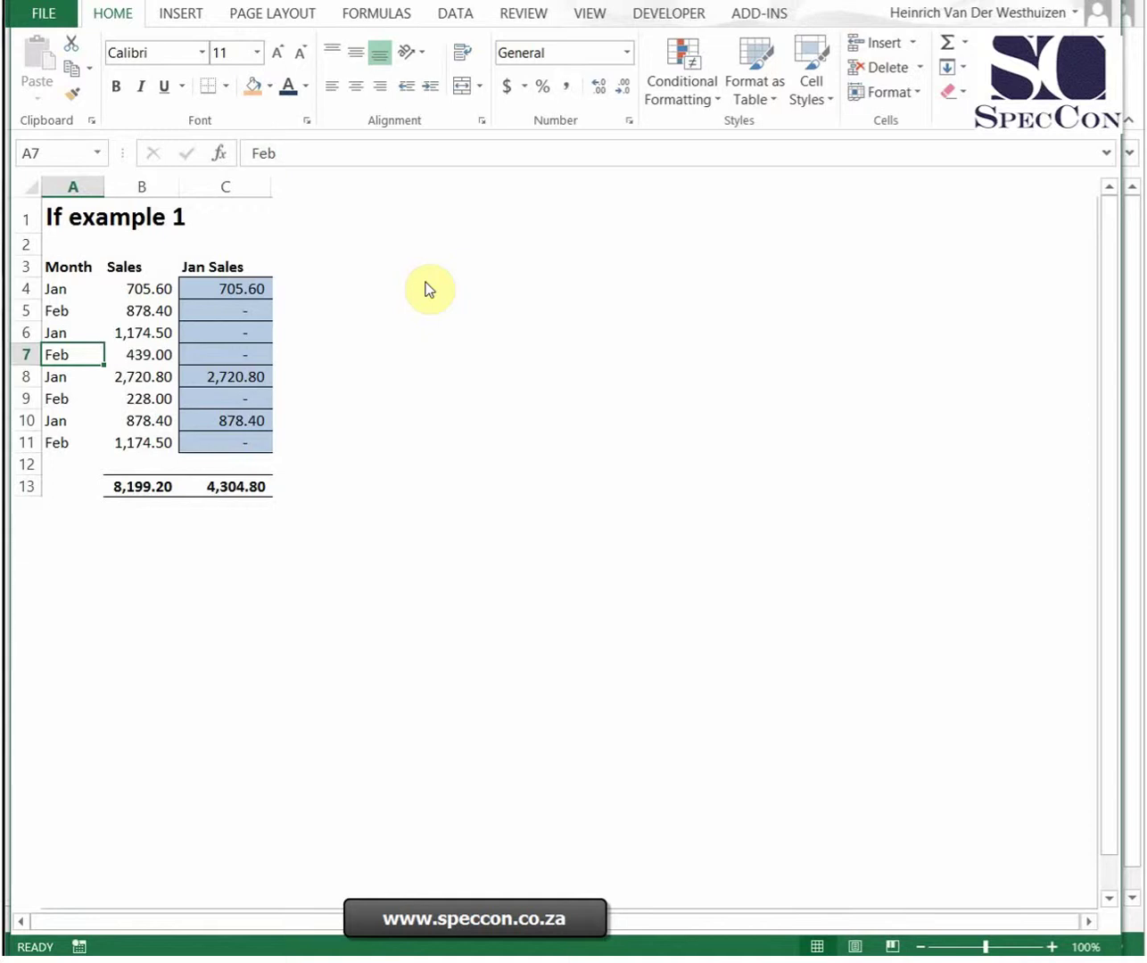
pyautogui.press('Up')
pyautogui.press('Down')
# Switch to If example 2 and start a formula in C4, removing the B4 reference
pyautogui.hotkey('ctrl', 'pageup')
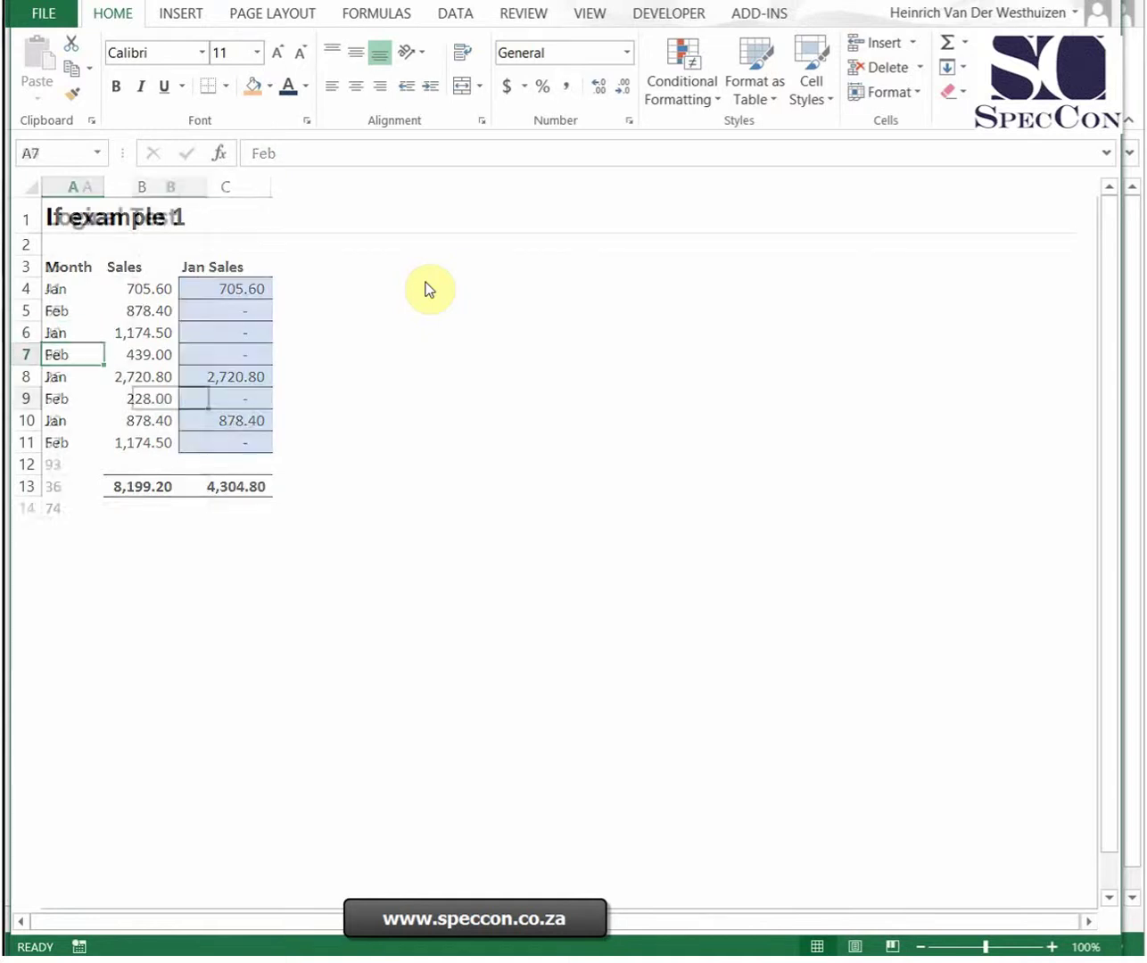
pyautogui.hotkey('ctrl', 'pagedown')
pyautogui.hotkey('ctrl', 'pagedown')
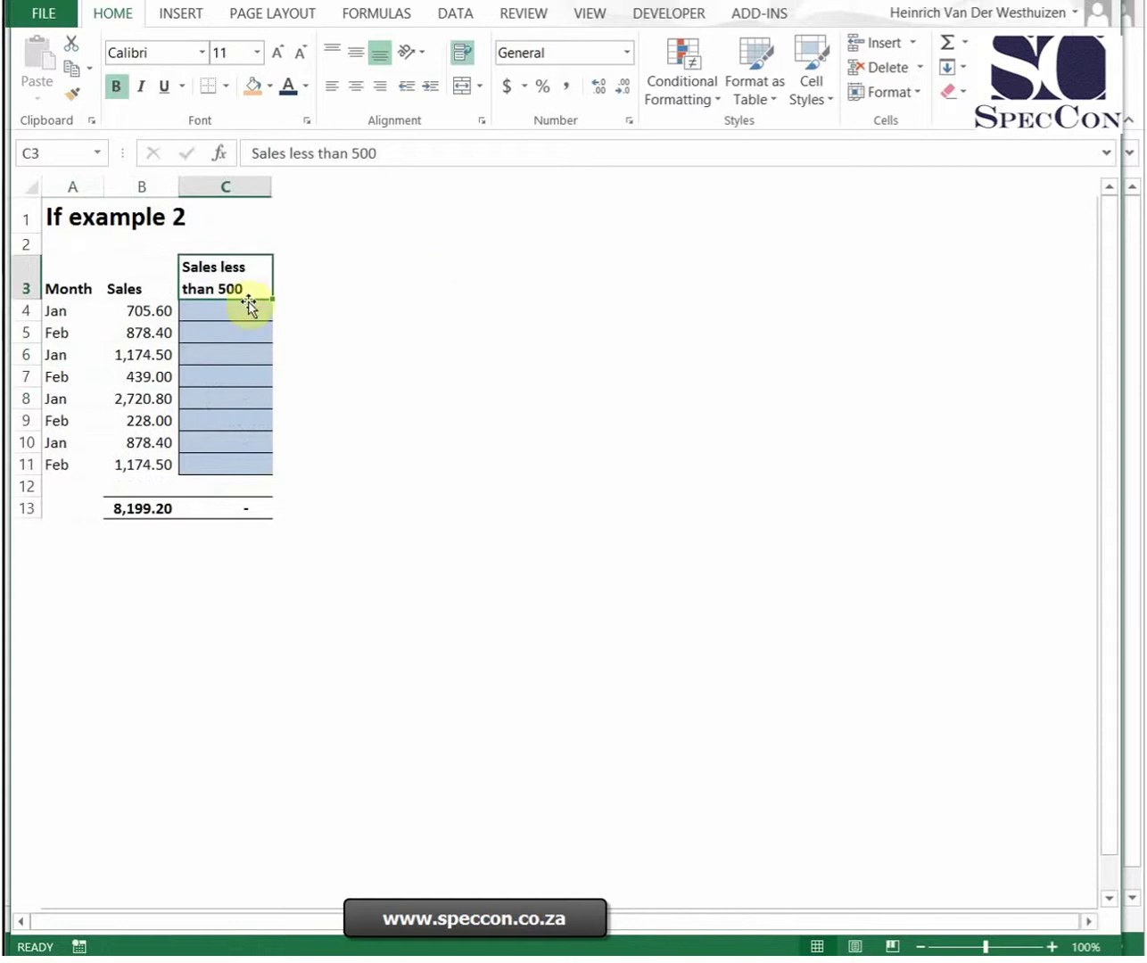
pyautogui.click(225, 309)
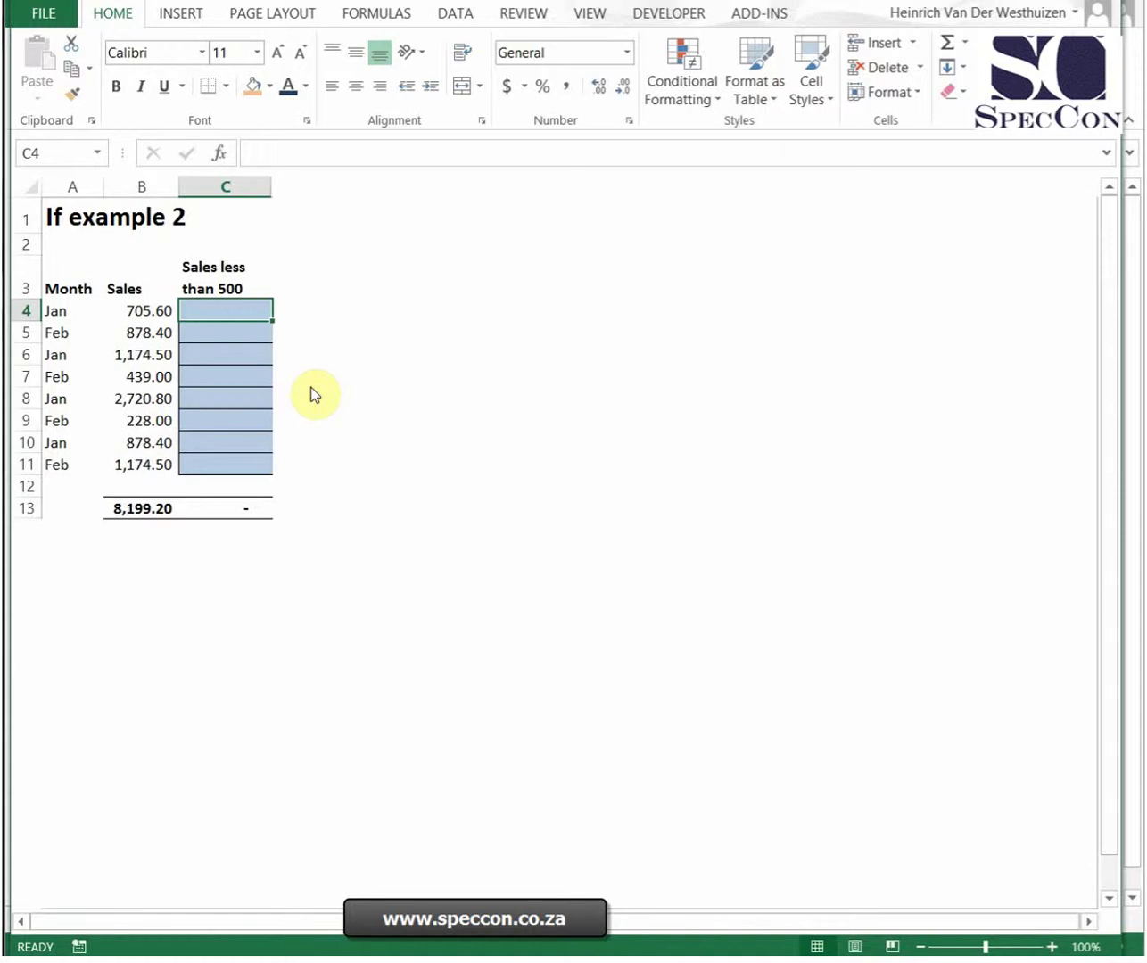
pyautogui.write('=')
pyautogui.press('Left')
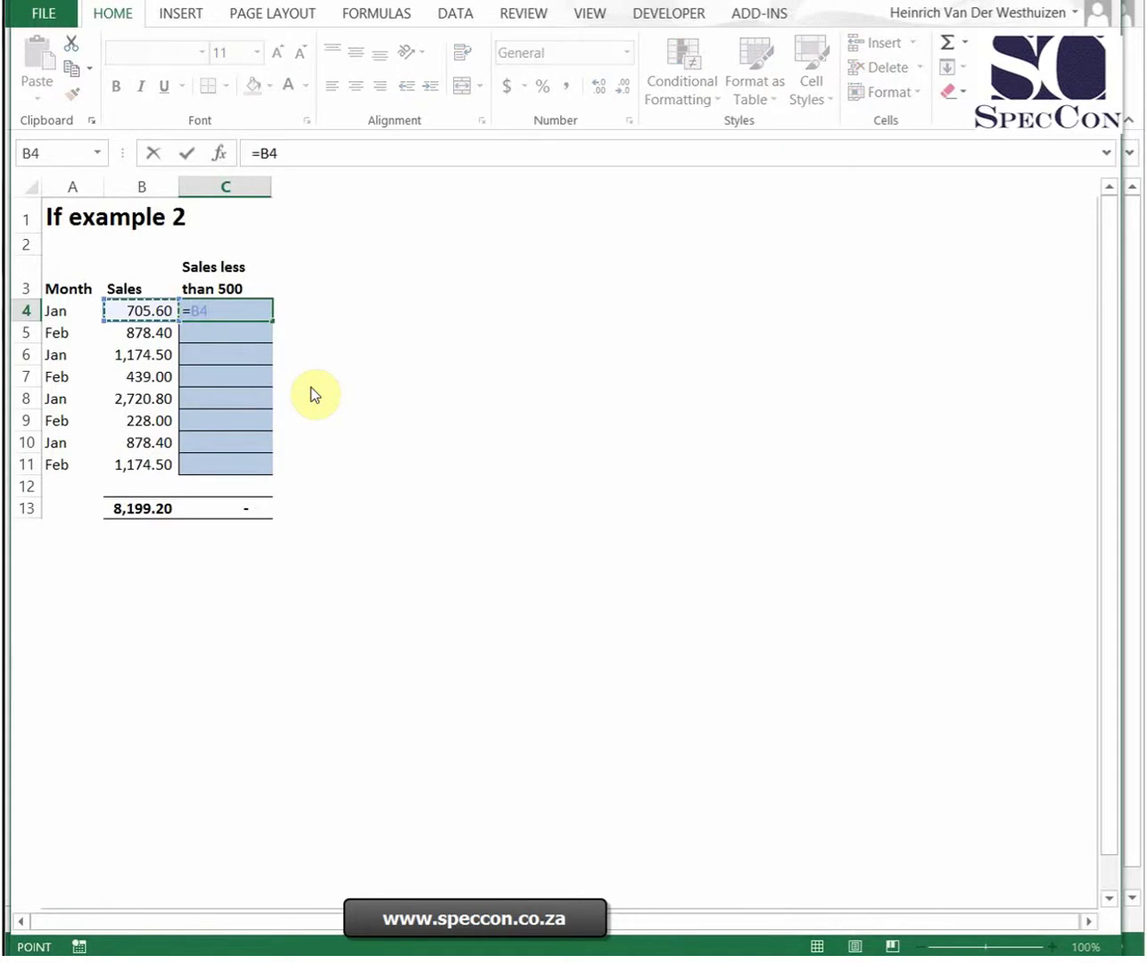
pyautogui.press('BackSpace')
# Fill C4's IF arguments with test B4<500, true value B4 and false value 0
pyautogui.write('if(')
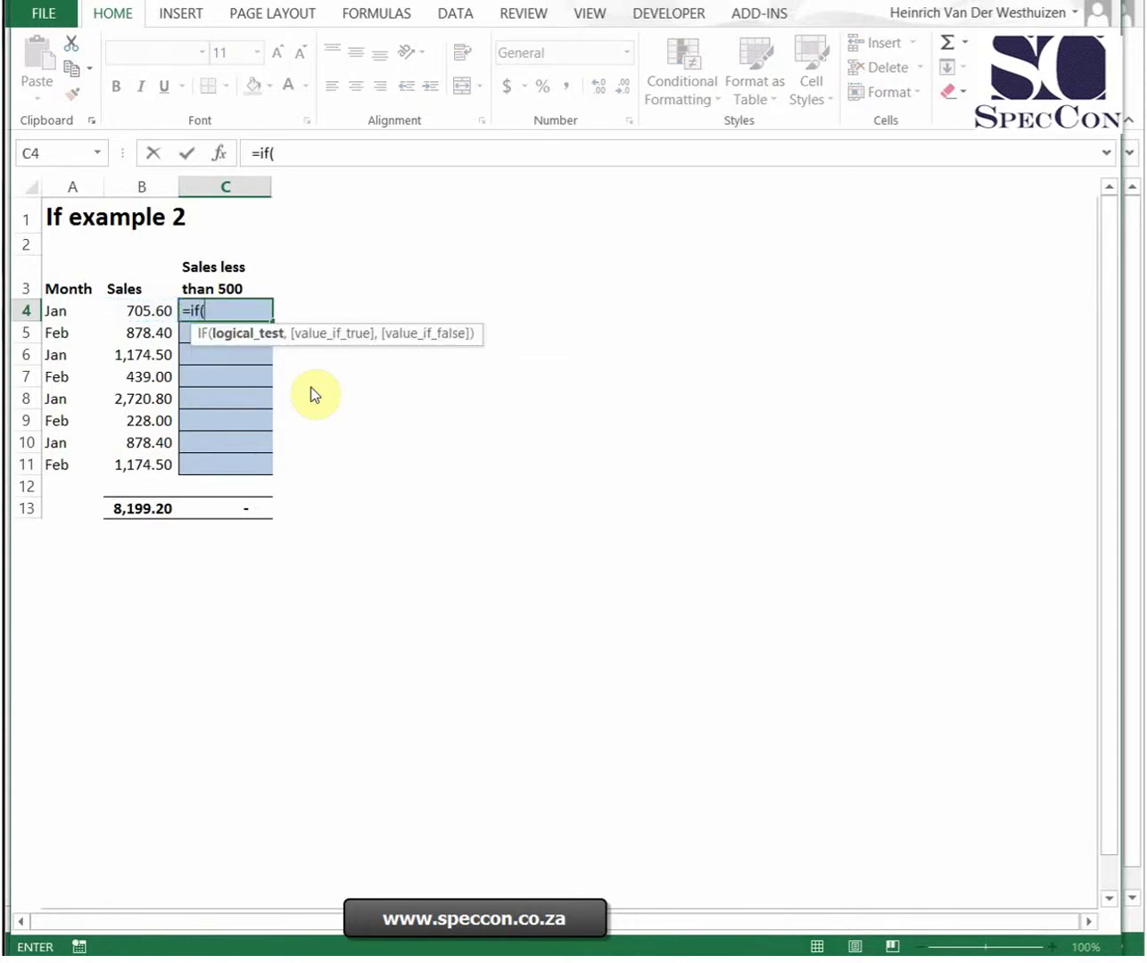
pyautogui.click(221, 152)
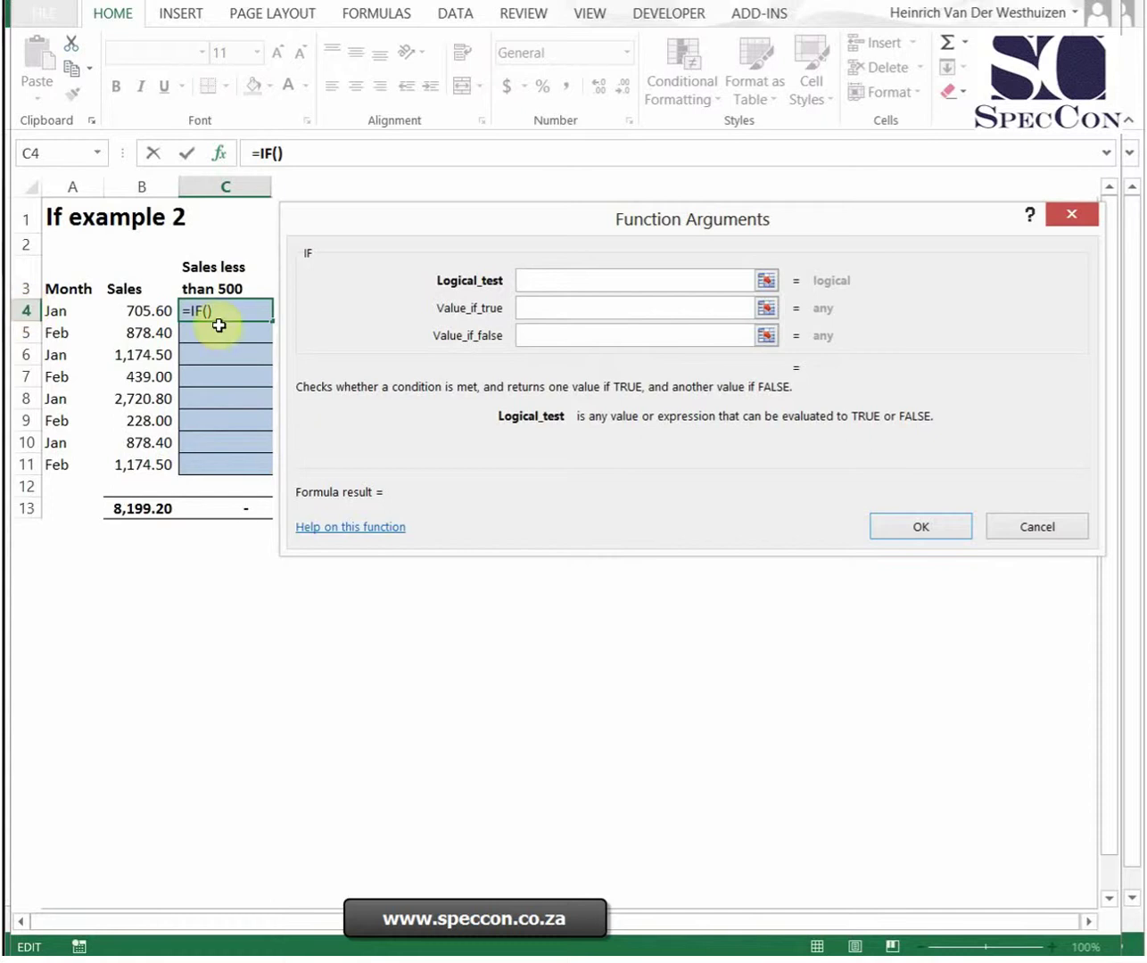
pyautogui.click(142, 311)
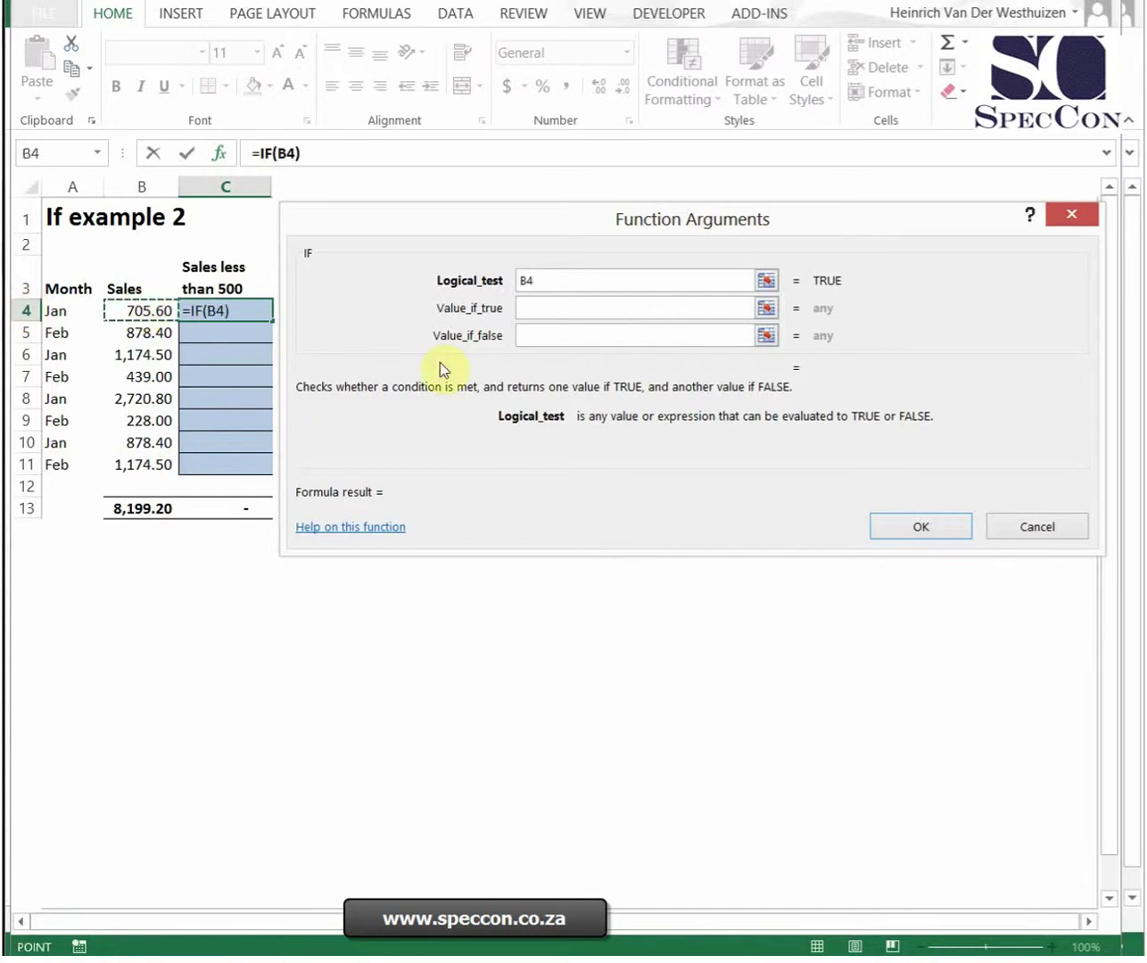
pyautogui.write('<500')
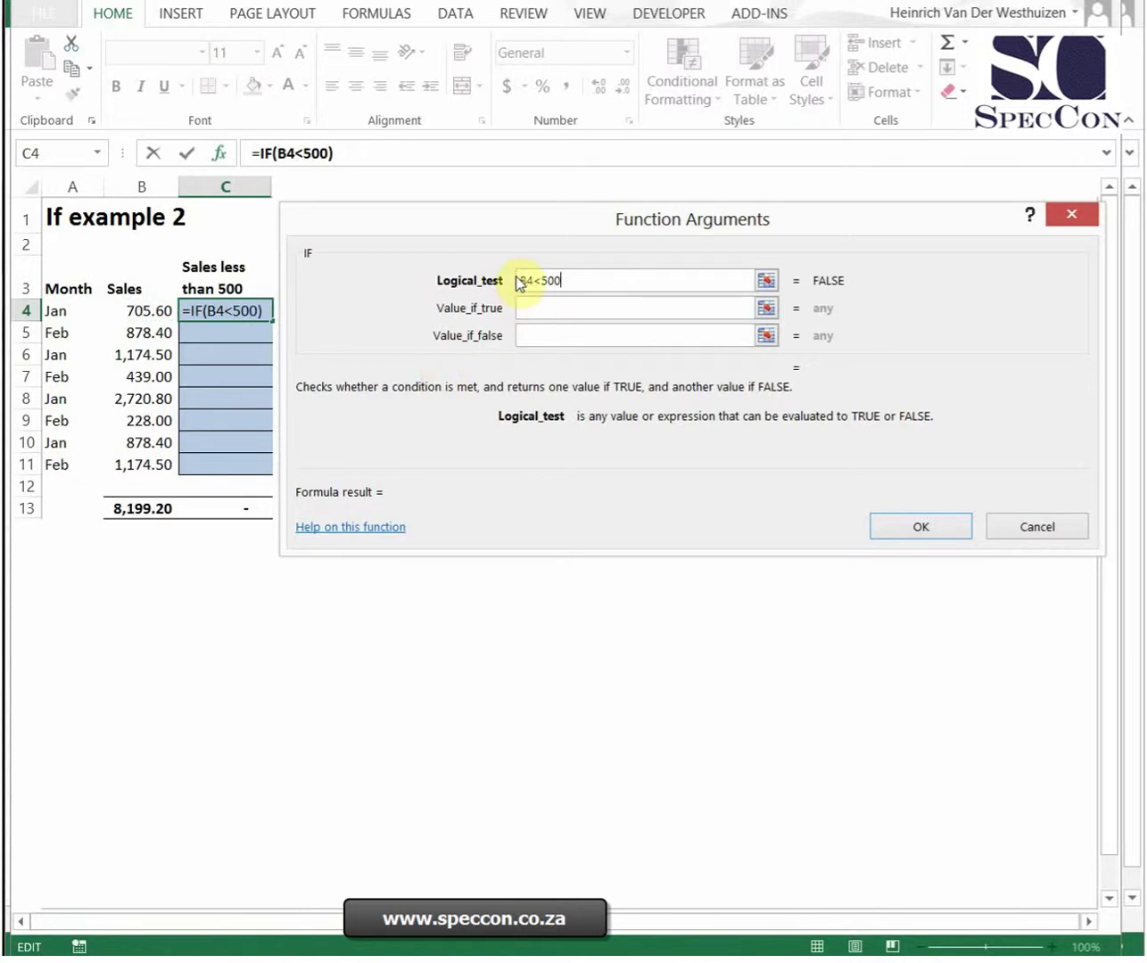
pyautogui.click(558, 309)
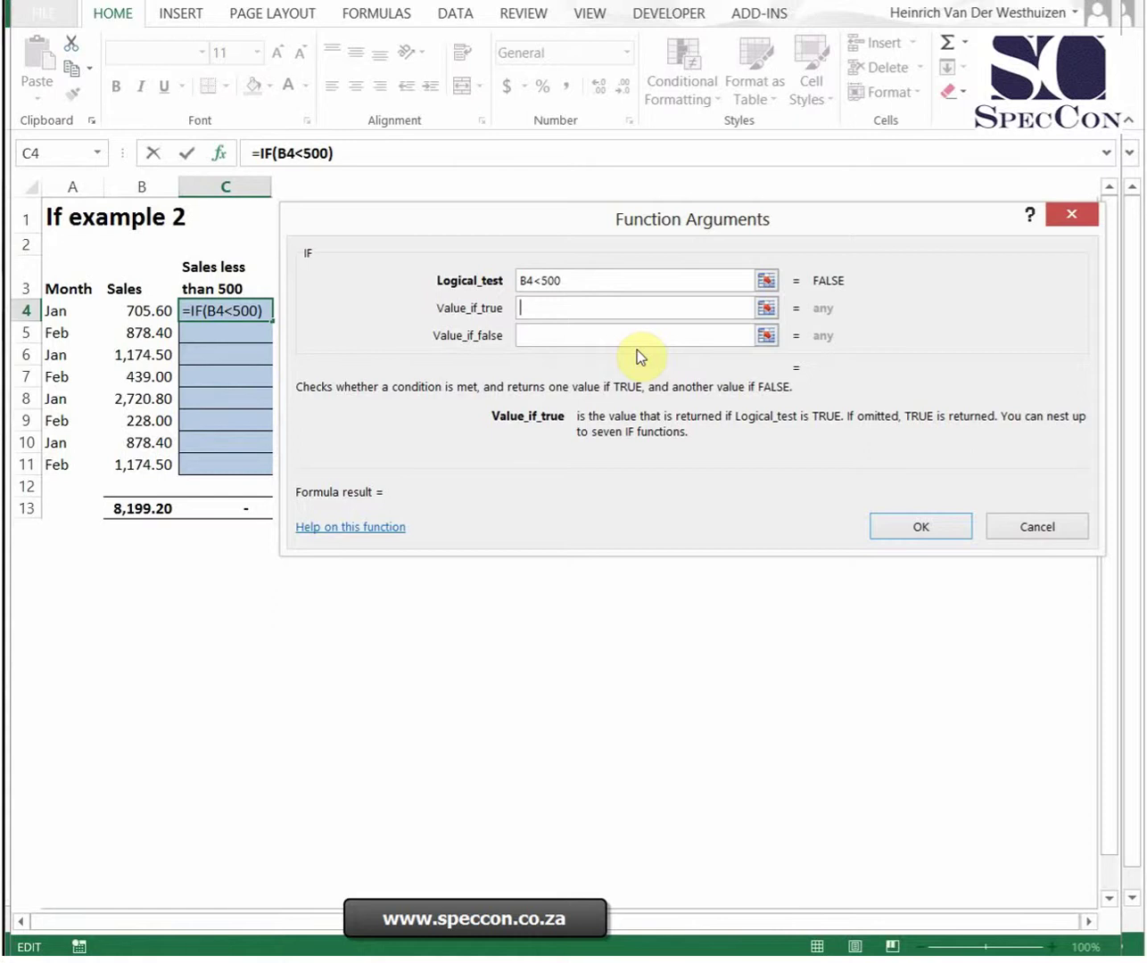
pyautogui.click(149, 312)
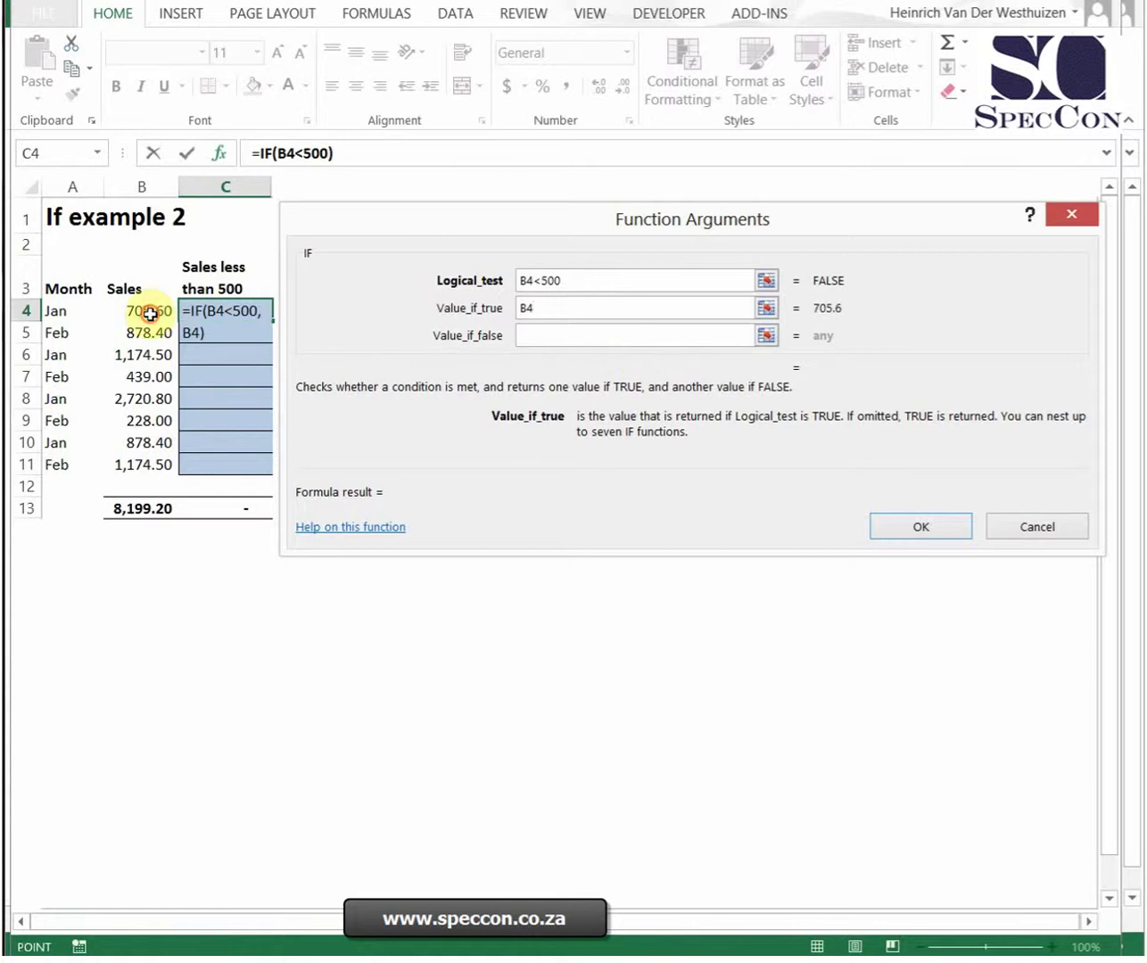
pyautogui.click(546, 340)
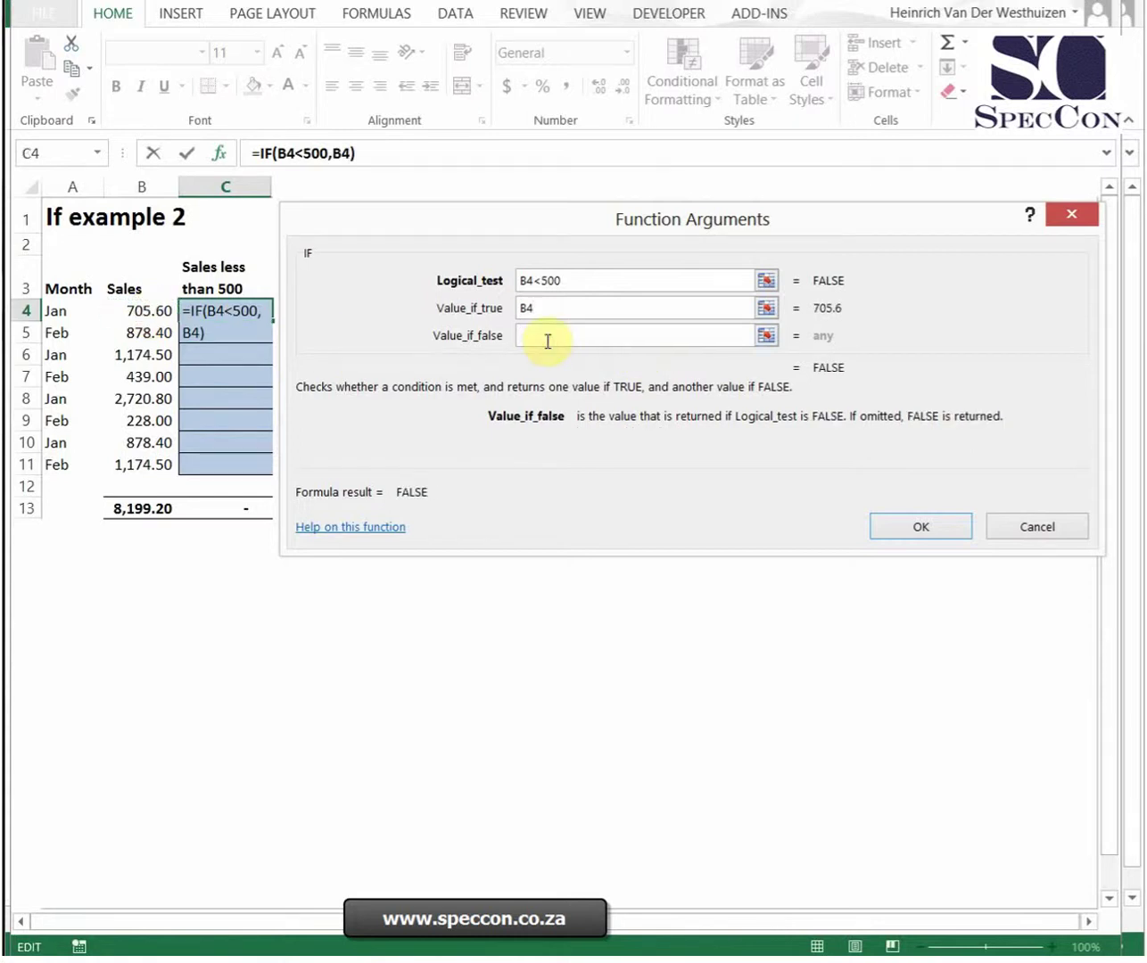
pyautogui.write('0')
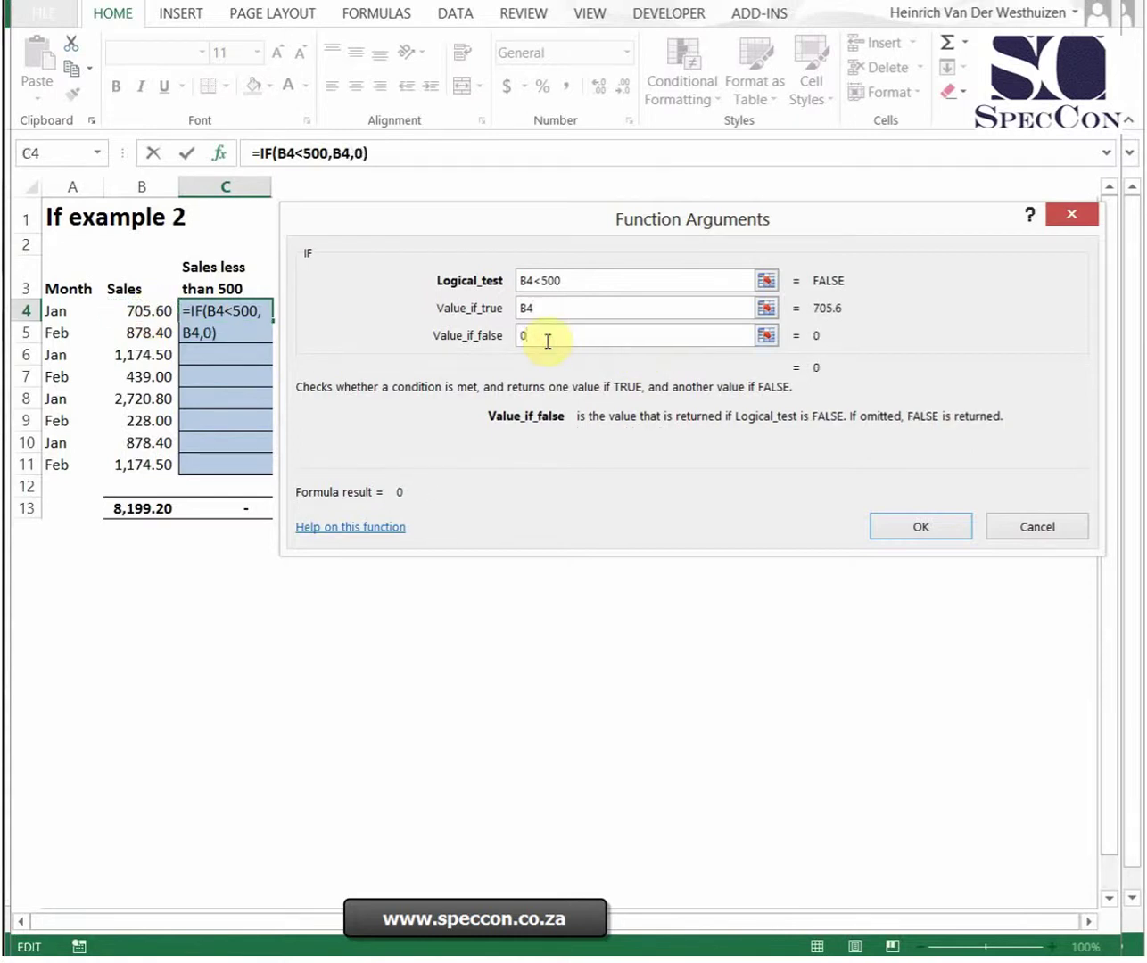
# Confirm C4's formula, fill it down to C11 and apply Comma Style
pyautogui.click(928, 525)
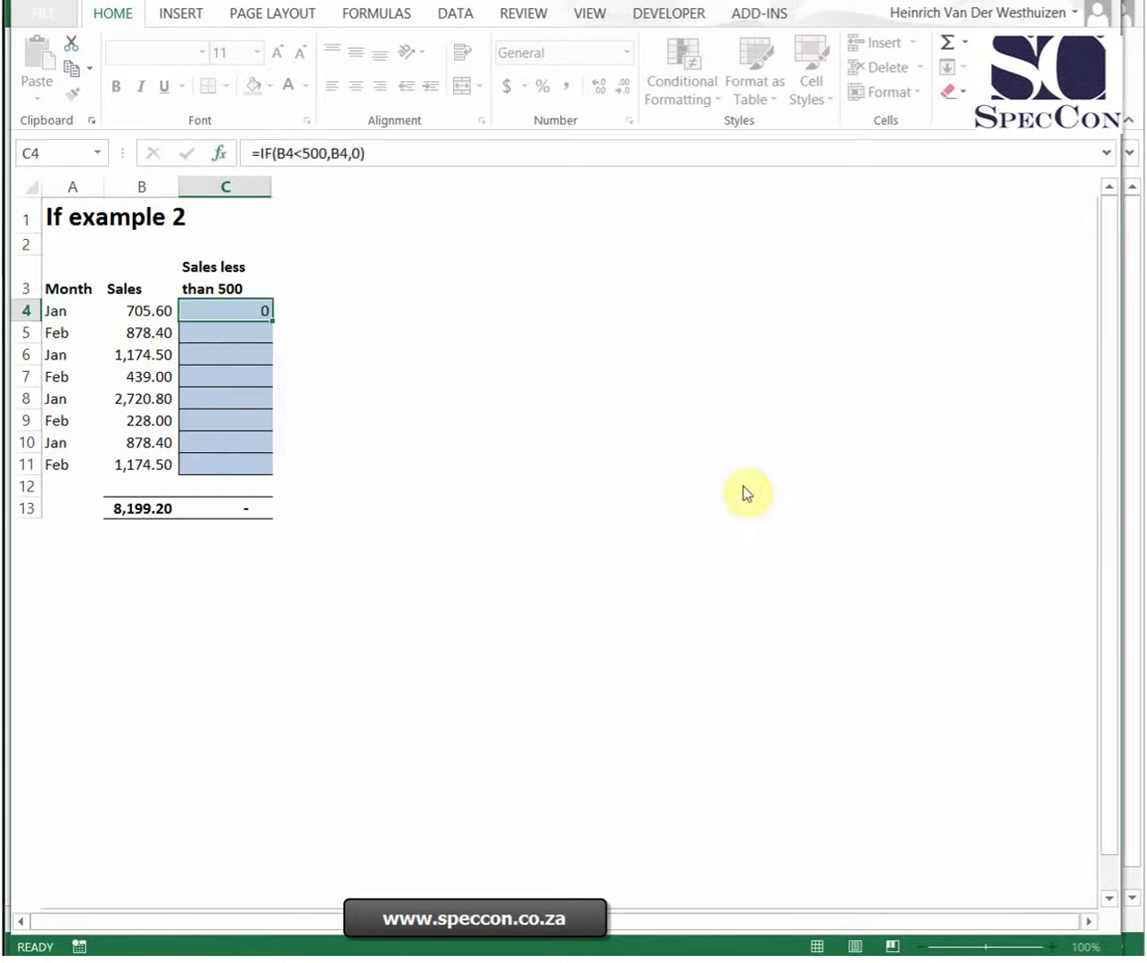
pyautogui.doubleClick(271, 323)
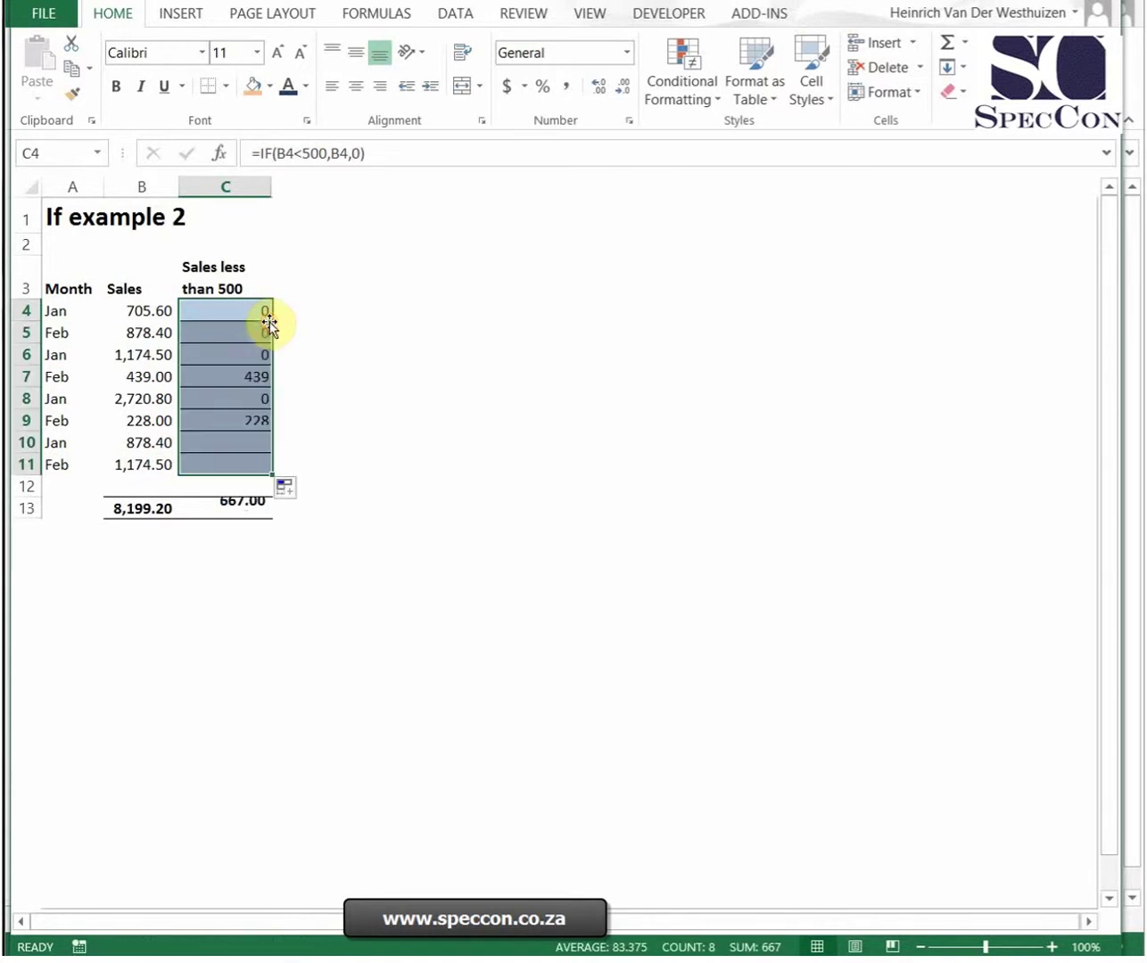
pyautogui.click(565, 89)
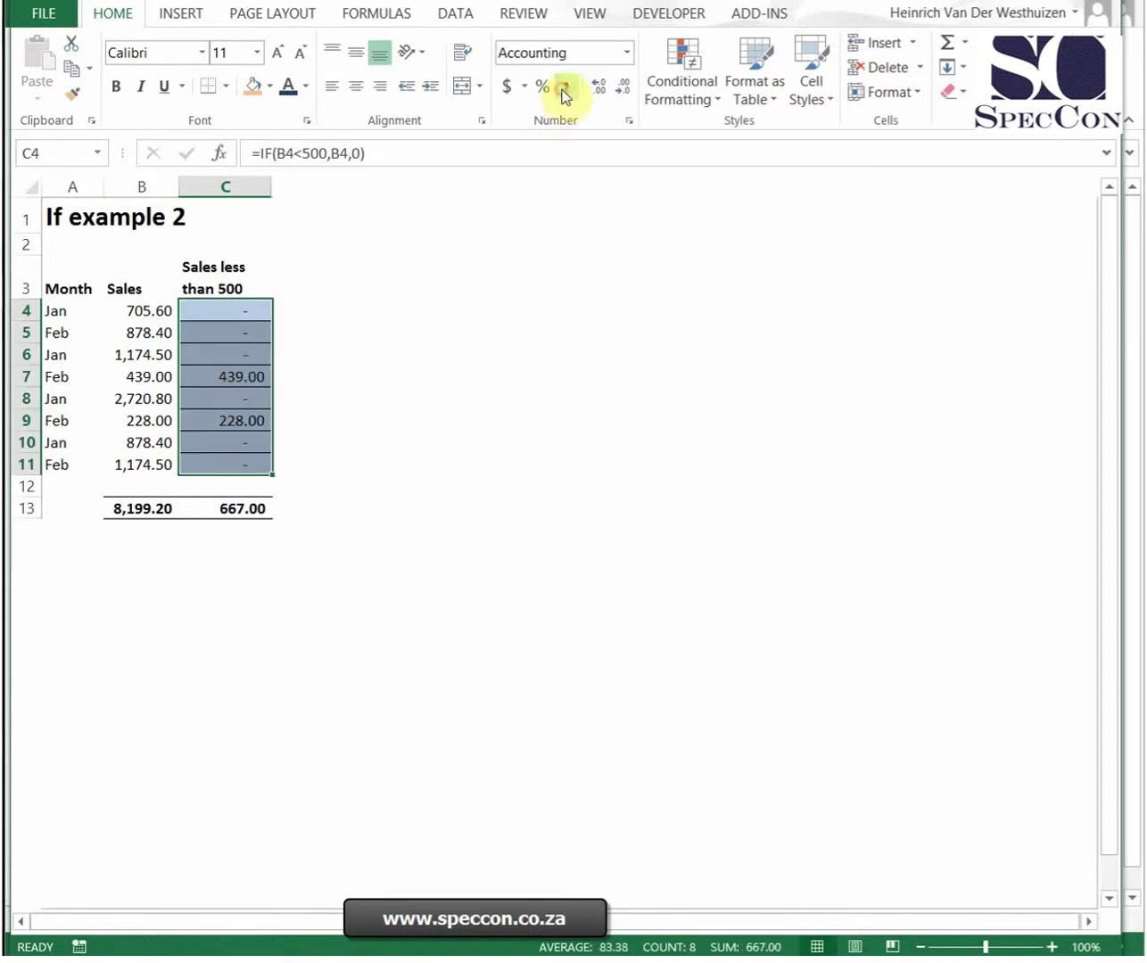
pyautogui.click(230, 376)
pyautogui.click(235, 418)
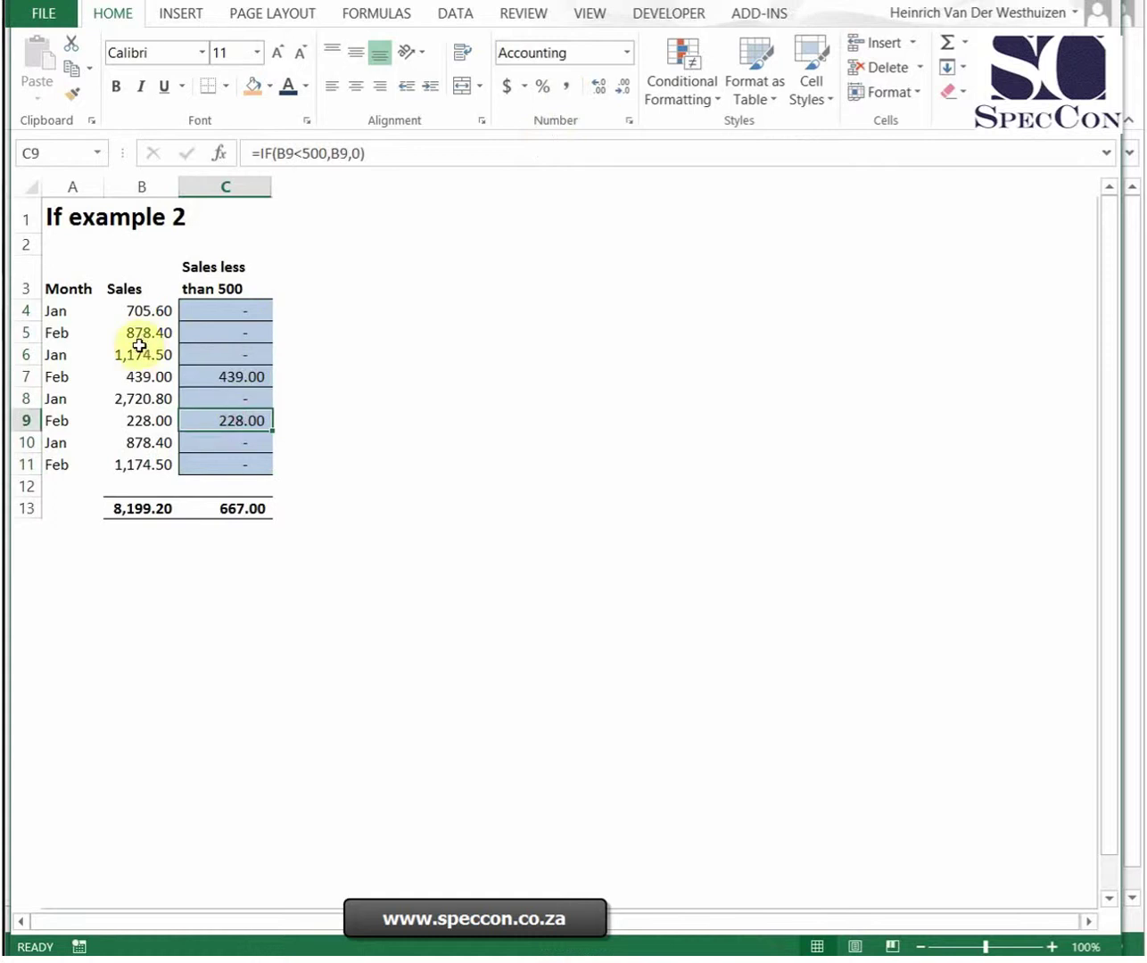
# Change B6 to 499 and check that C6 returns 499.00
pyautogui.click(141, 353)
pyautogui.write('499')
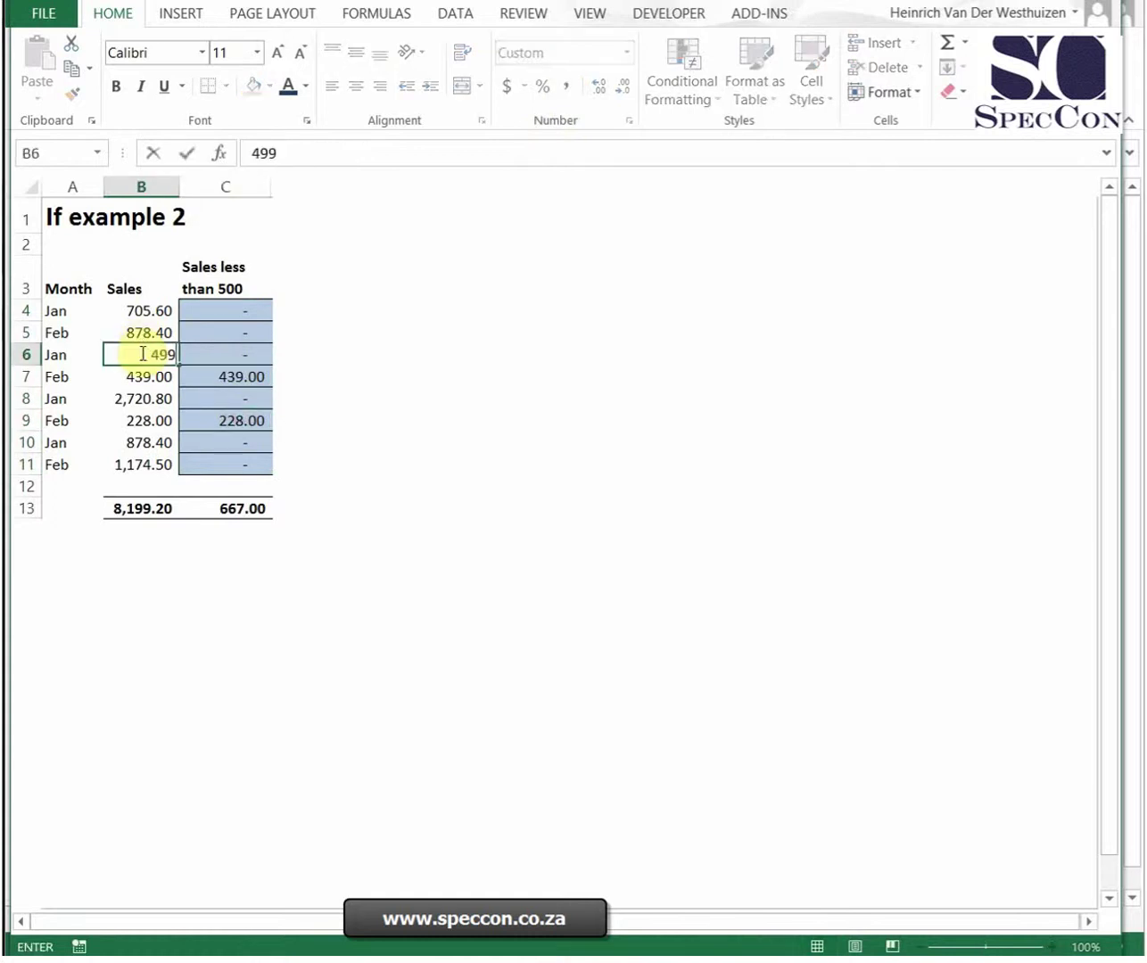
pyautogui.press('Return')
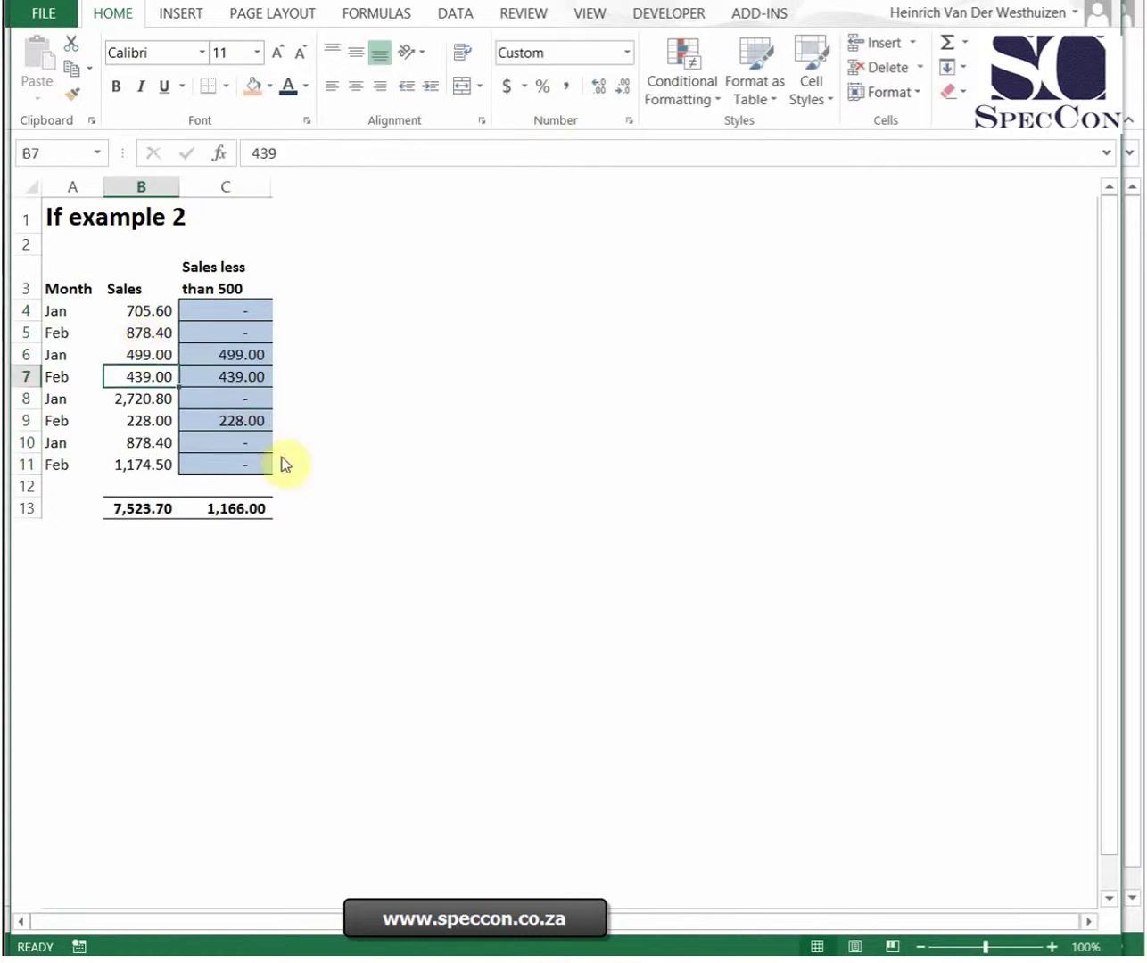
pyautogui.click(223, 355)
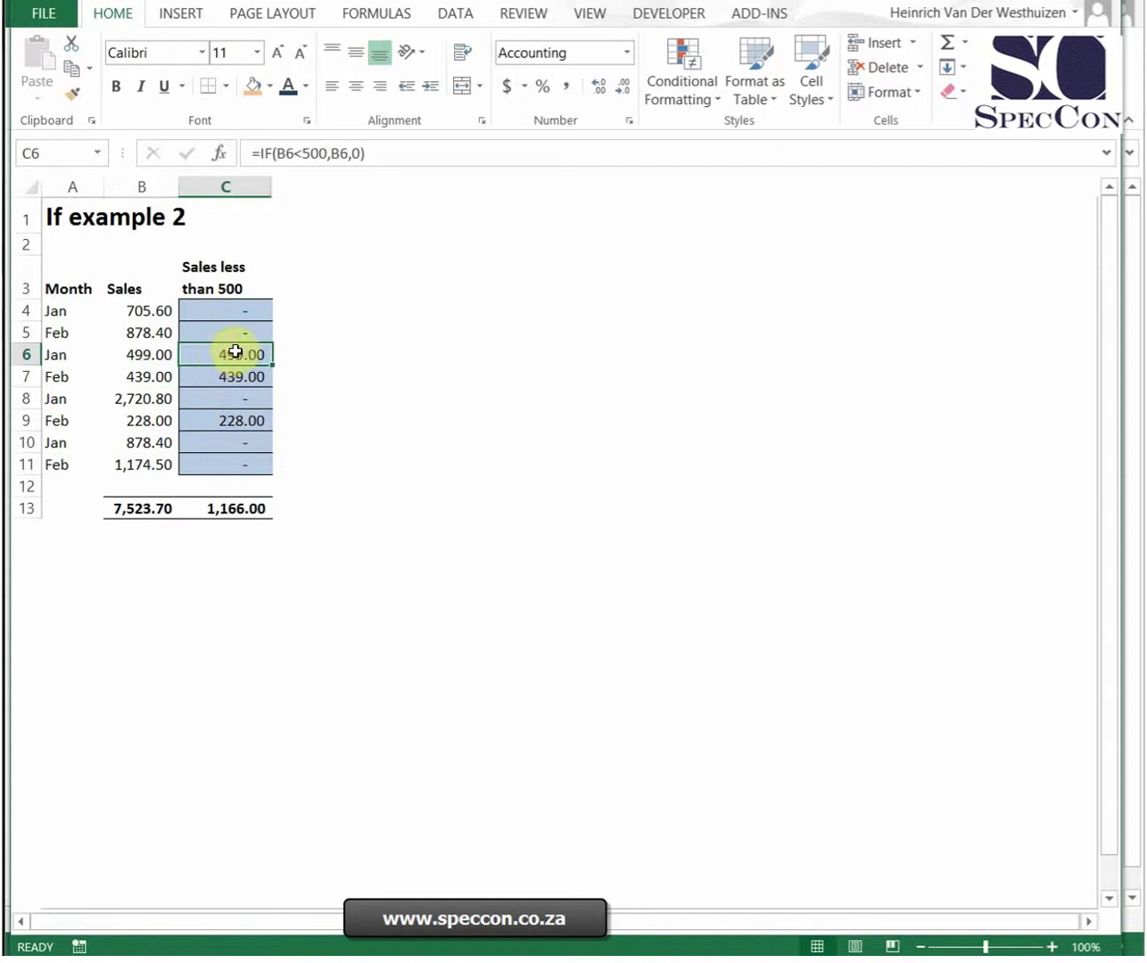